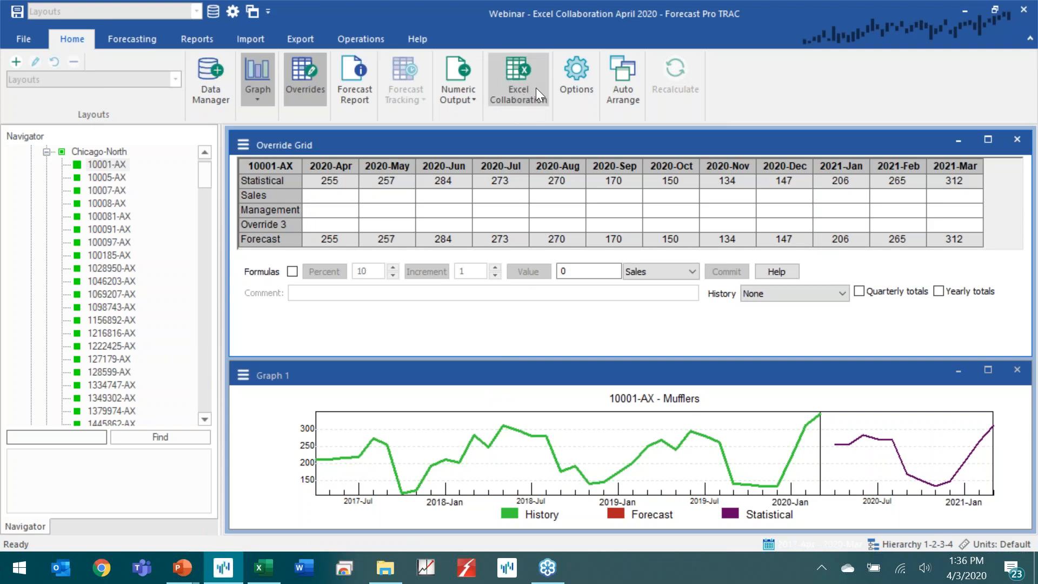
# Step: Open the Excel Collaboration Manager and set up a new file with the In Place.xlsx template at the SKU hierarchy level
pyautogui.click(517, 66)
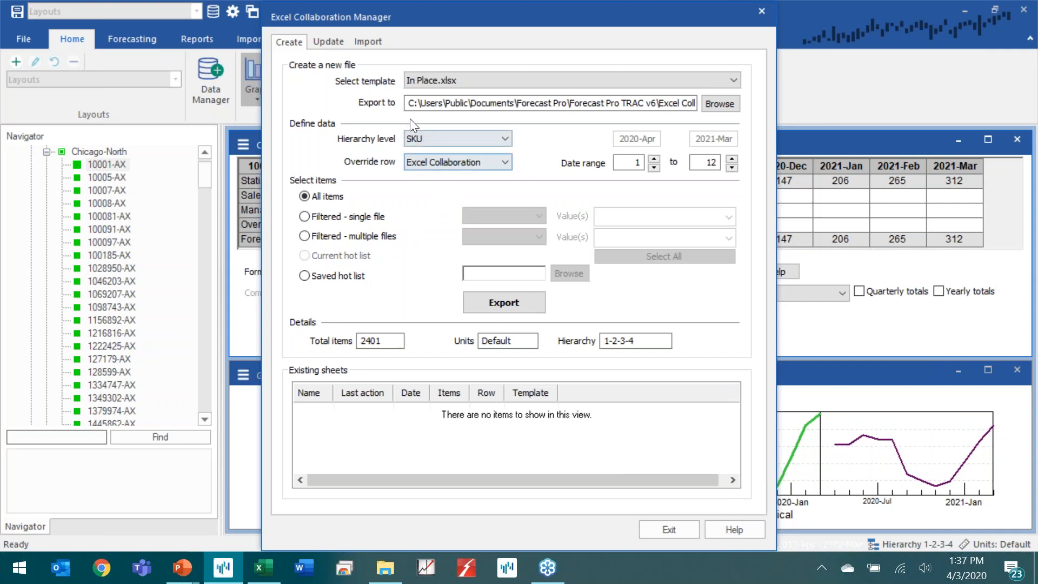
pyautogui.click(496, 83)
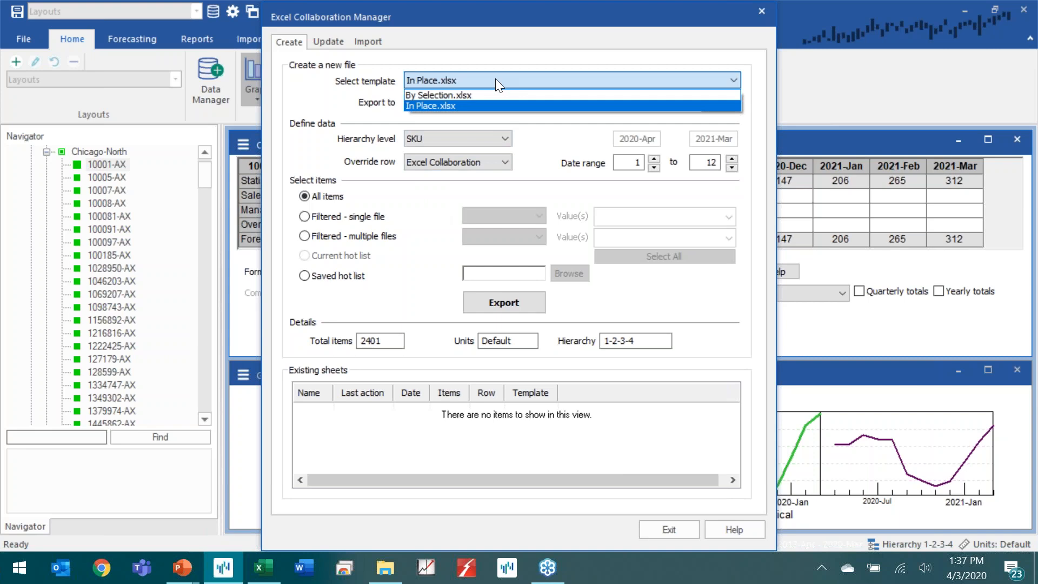
pyautogui.click(471, 106)
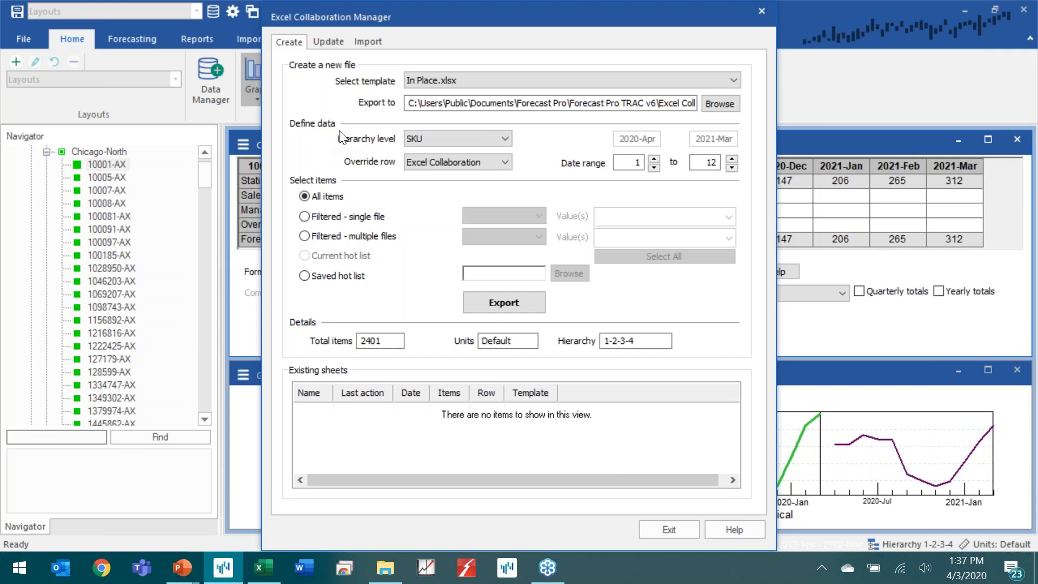
pyautogui.click(500, 139)
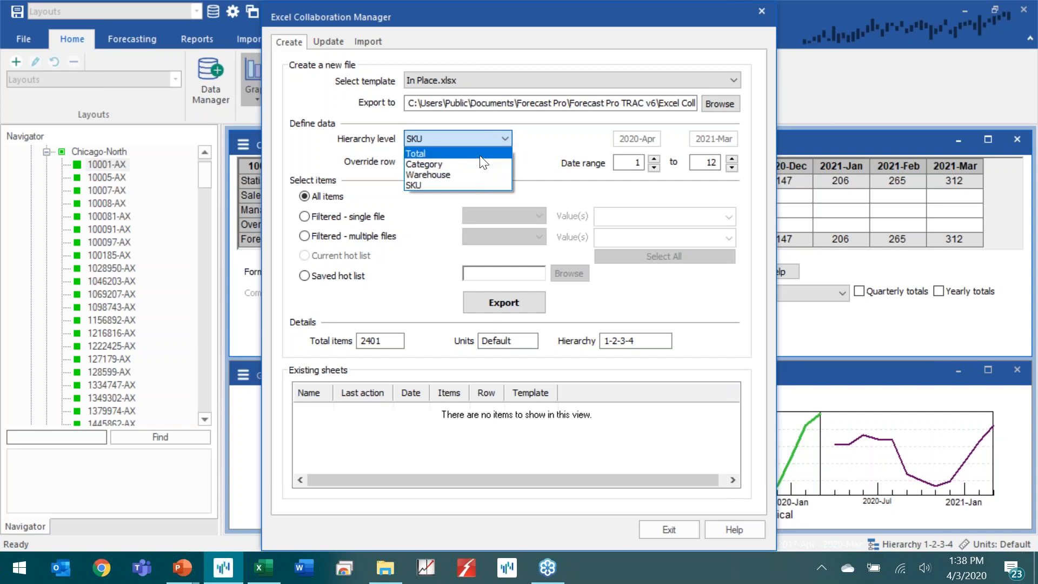
pyautogui.click(475, 186)
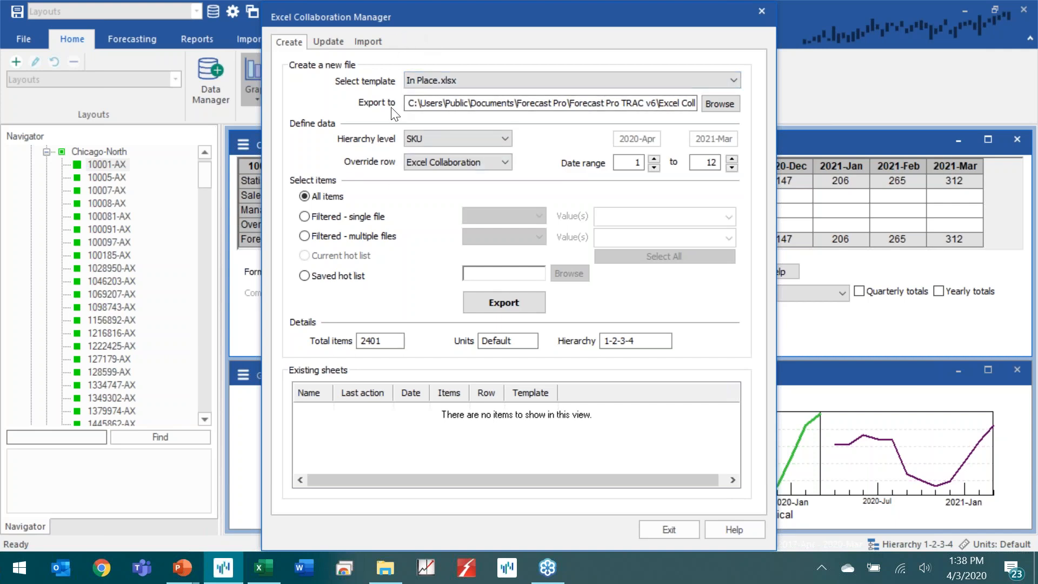
# Step: Move the Excel Collaboration Manager off the override grid's row labels and choose Excel Collaboration as the override row
pyautogui.click(468, 162)
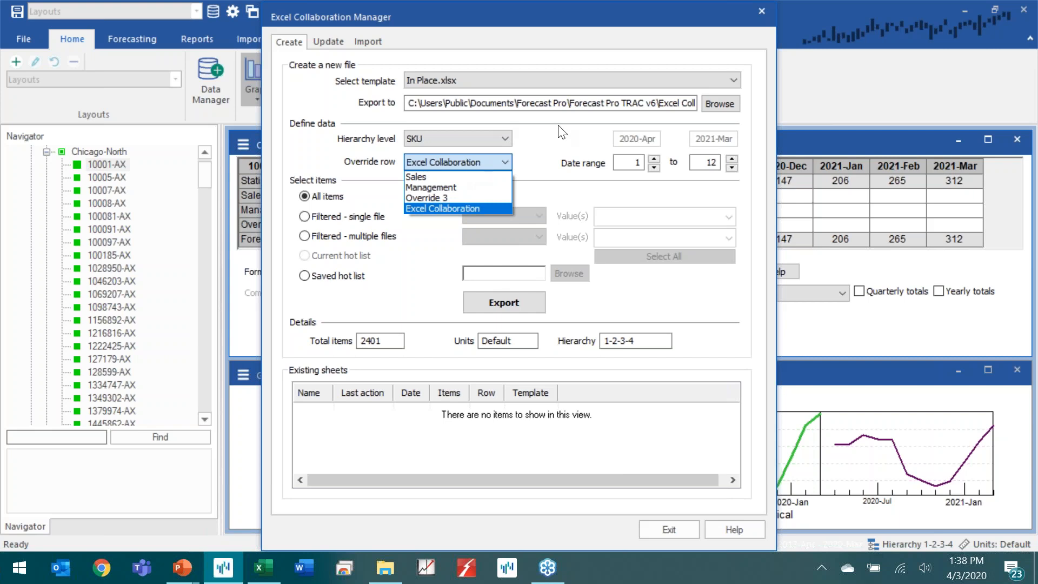
pyautogui.click(526, 12)
pyautogui.moveTo(445, 16); pyautogui.dragTo(603, 28)
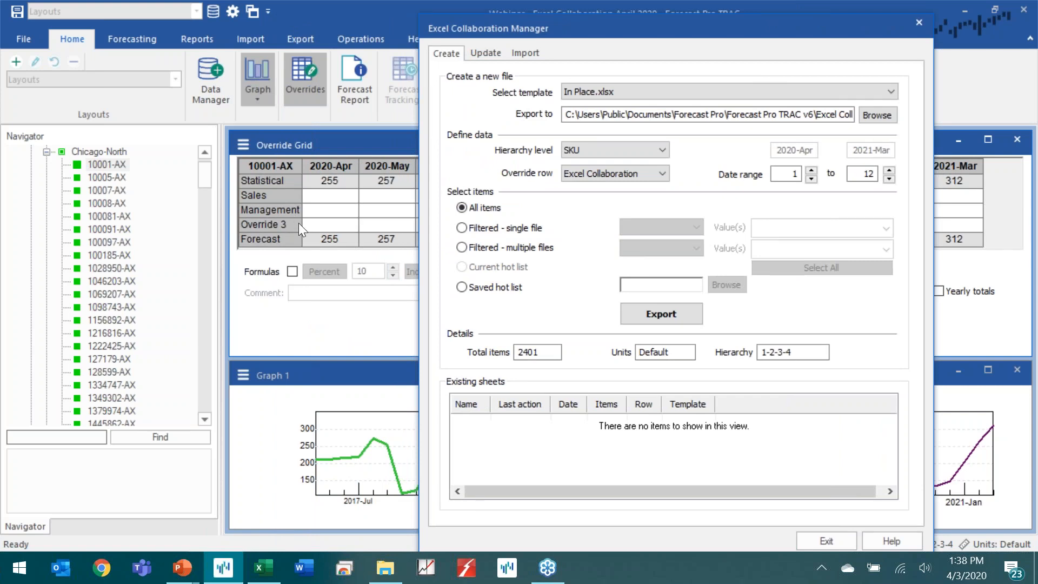
pyautogui.click(661, 174)
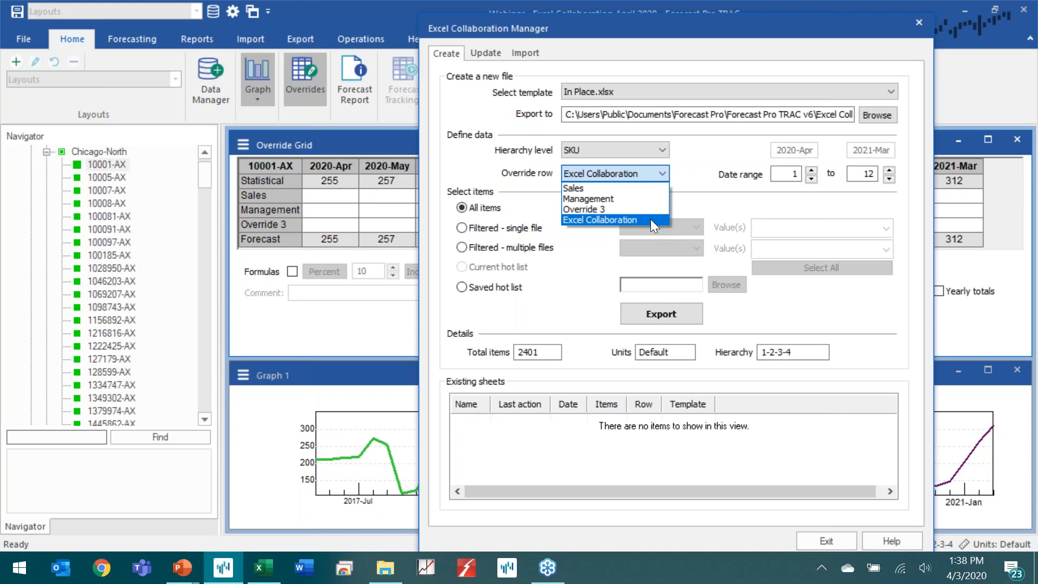
pyautogui.click(714, 165)
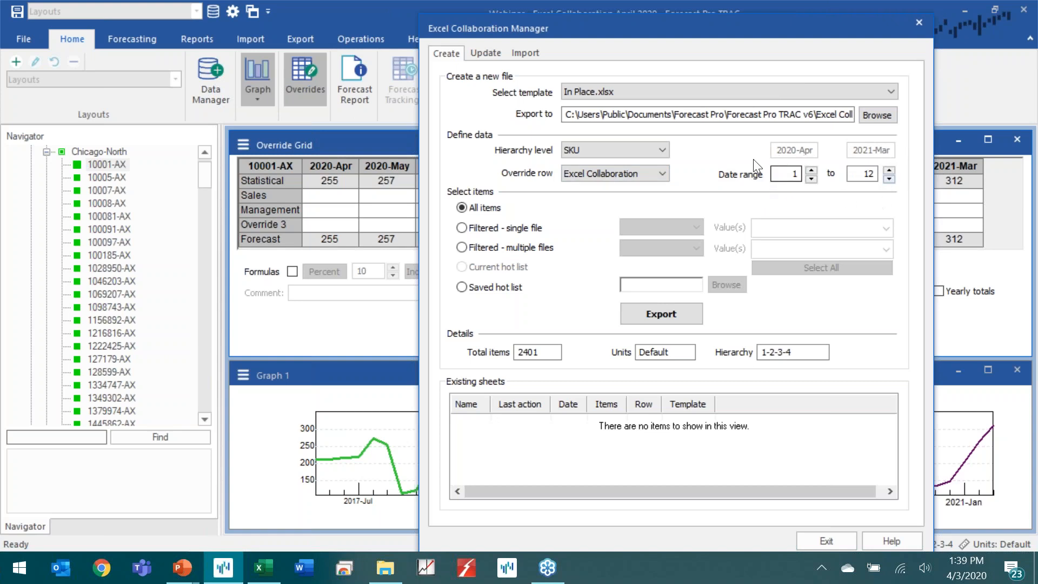
# Step: Set the export date range from -3 to 6, covering 2020-Jan to 2020-Sep
pyautogui.doubleClick(882, 175)
pyautogui.write('6')
pyautogui.click(812, 179)
pyautogui.click(813, 179)
pyautogui.click(813, 180)
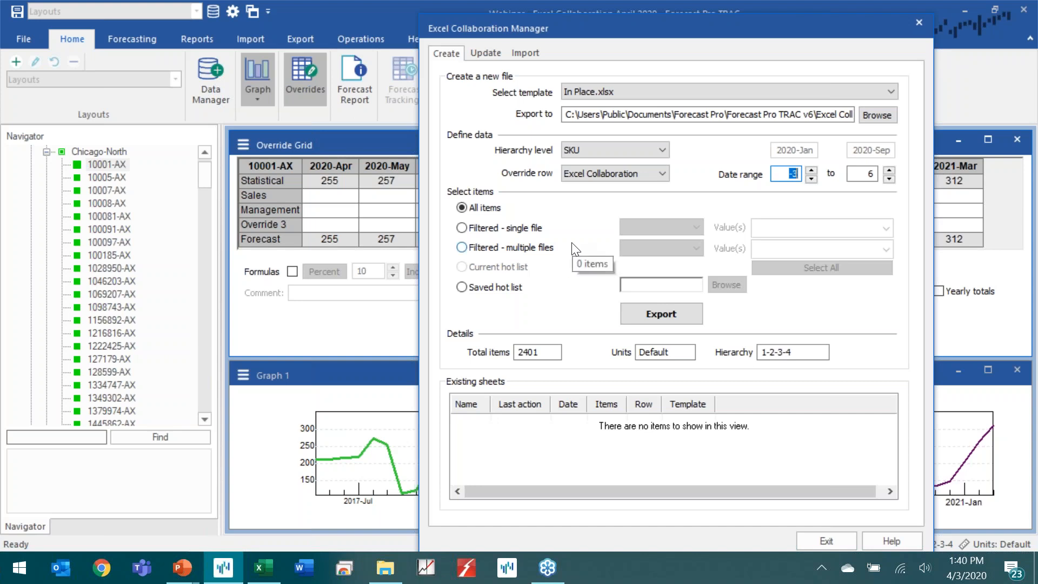
# Step: Filter the items into a single file by Sales Person, selecting only the first listed salesperson
pyautogui.click(460, 229)
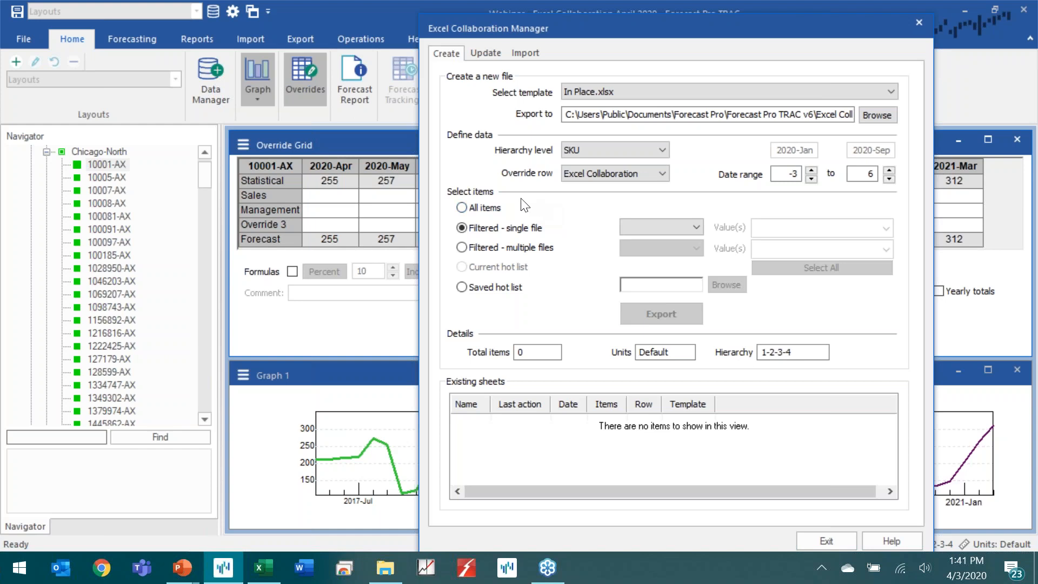
pyautogui.click(697, 227)
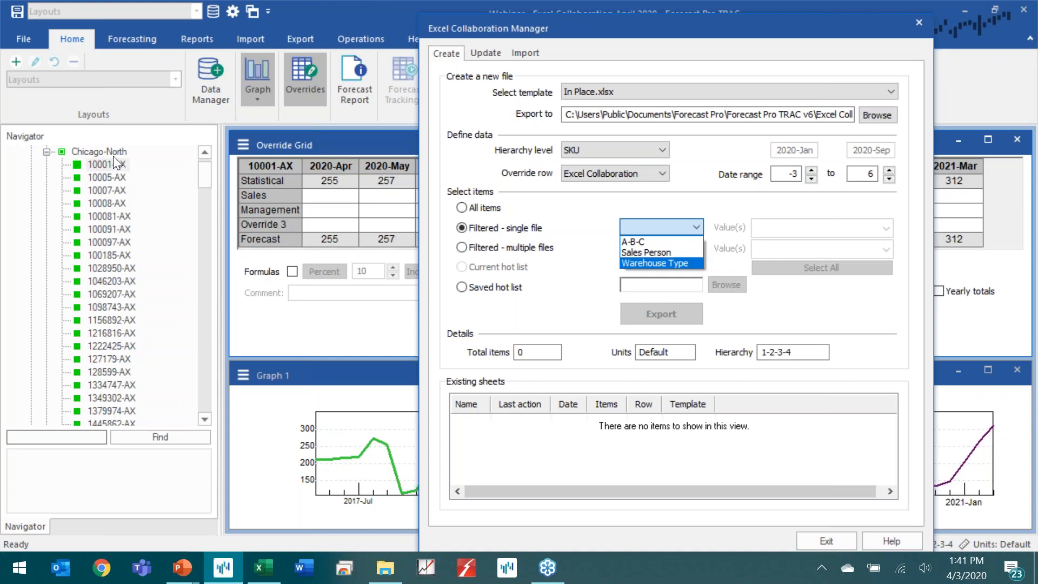
pyautogui.click(643, 254)
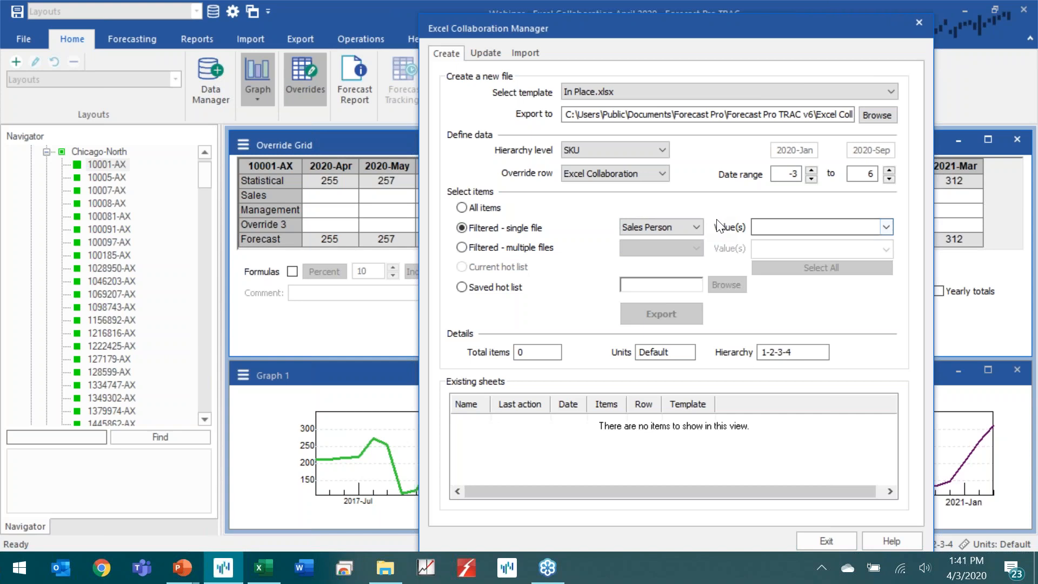
pyautogui.click(887, 227)
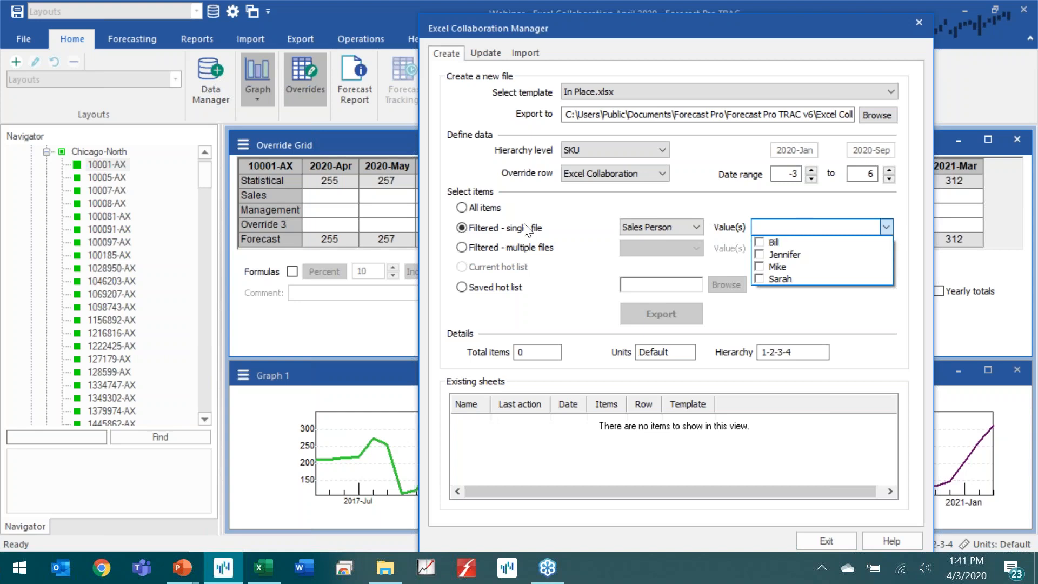
pyautogui.click(759, 243)
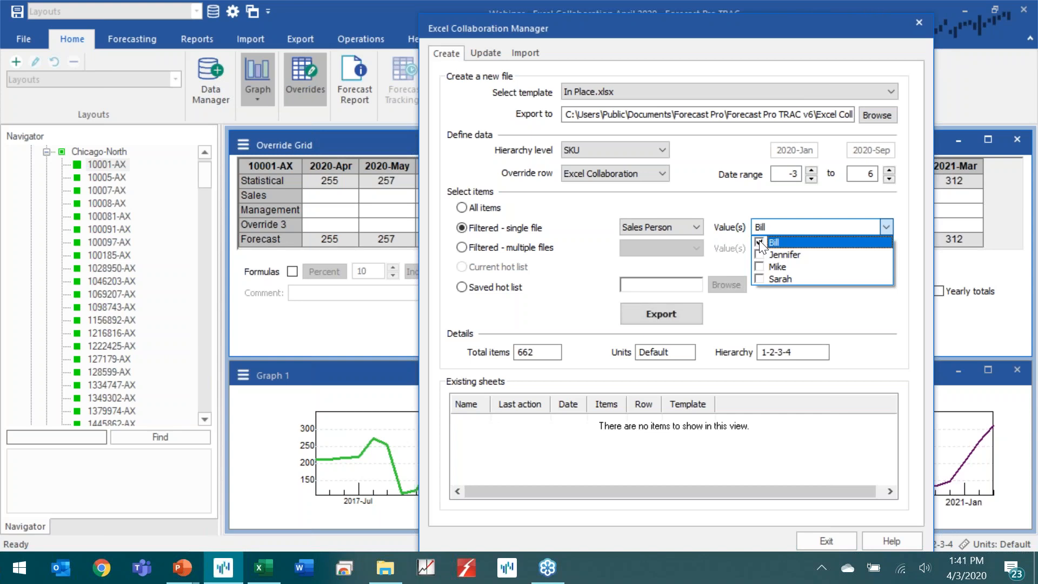
pyautogui.click(715, 211)
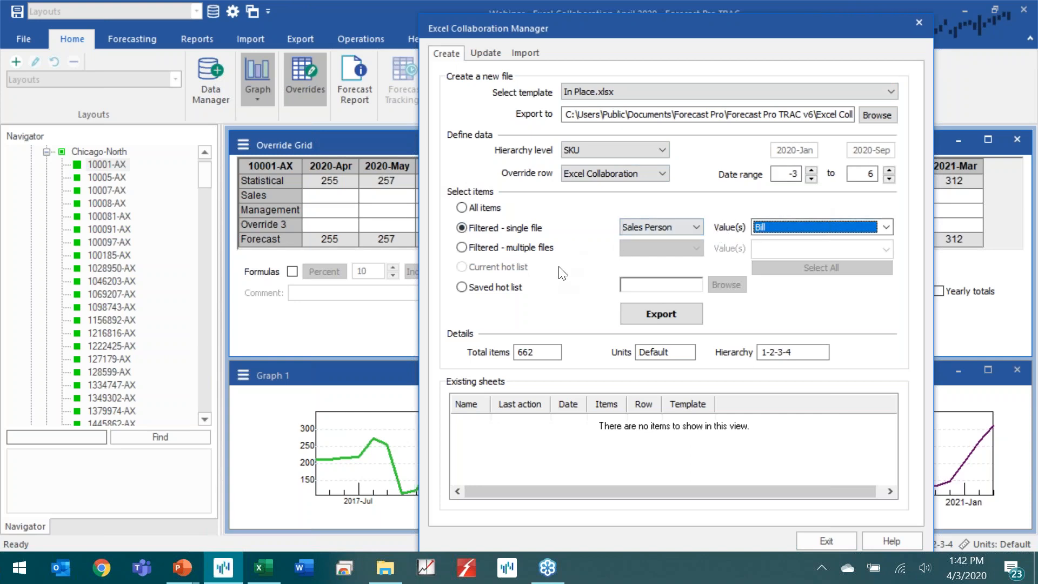
# Step: Export the filtered items, overwriting the existing workbook named for that salesperson's SKUs in the Excel Collaboration folder
pyautogui.click(670, 316)
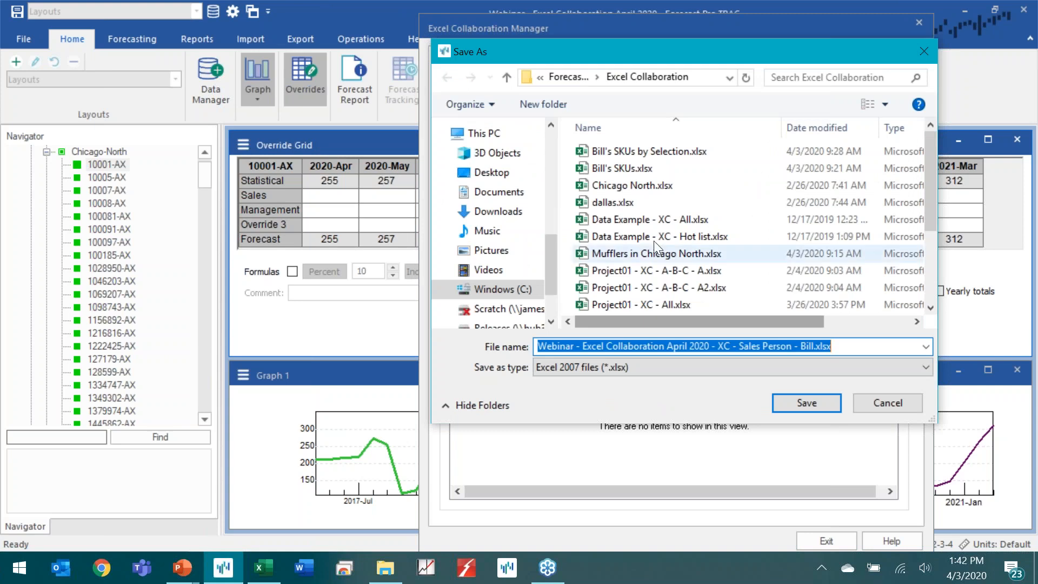
pyautogui.click(656, 165)
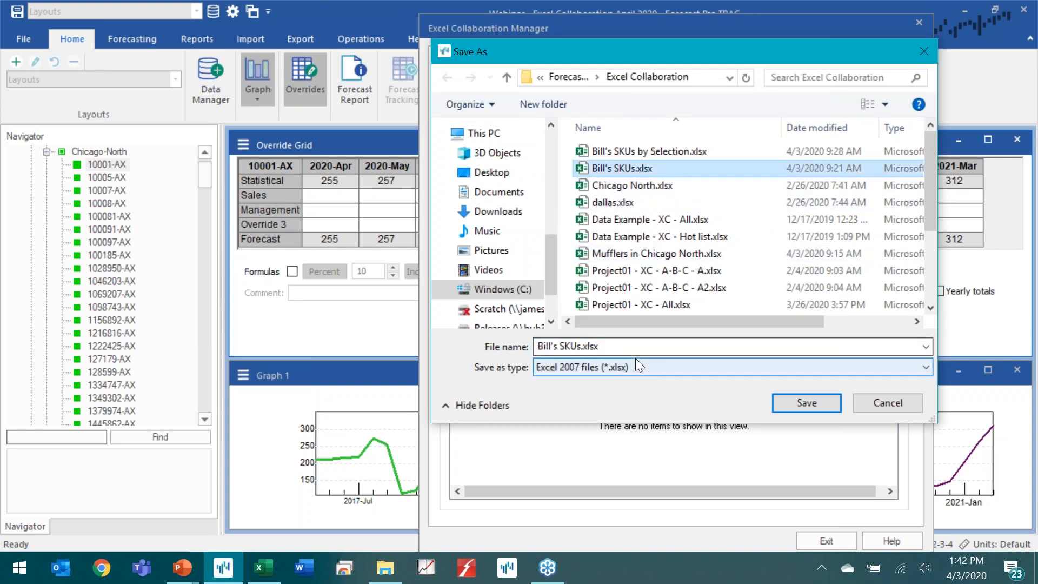
pyautogui.click(806, 402)
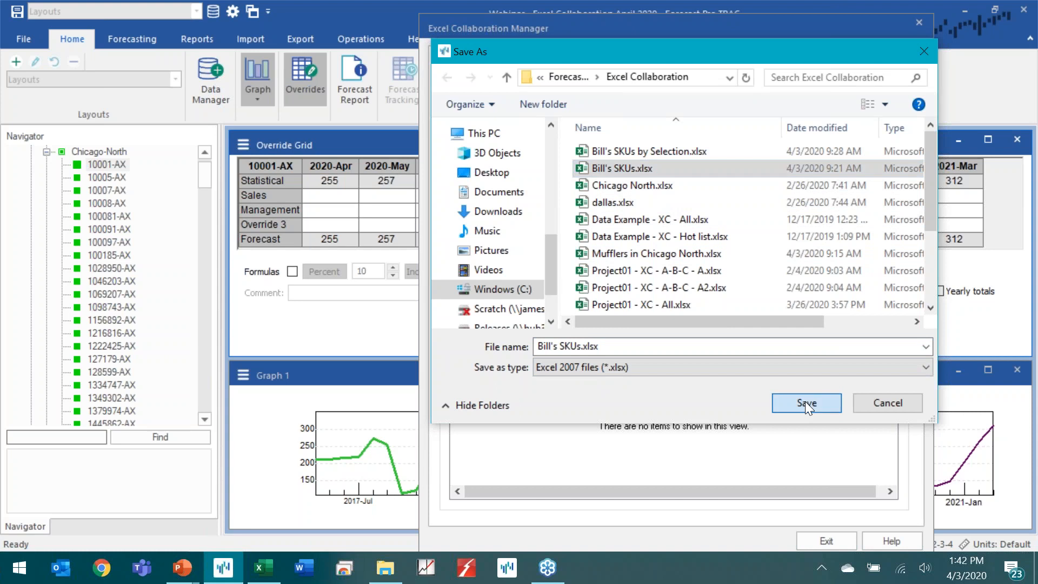
pyautogui.click(555, 286)
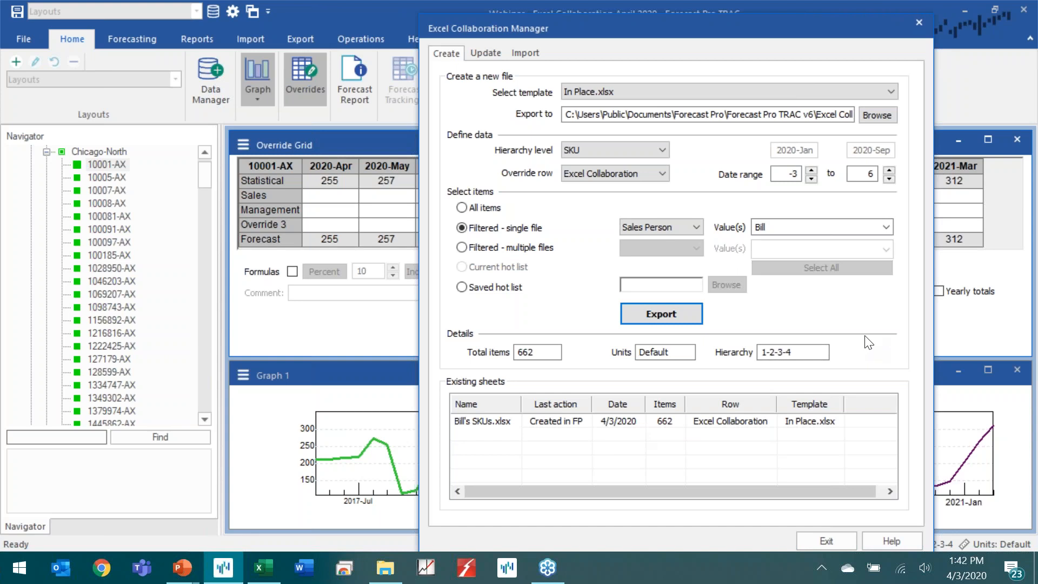
# Step: Filter into multiple files by Sales Person for the other three salespeople and export a separate workbook for each
pyautogui.click(460, 248)
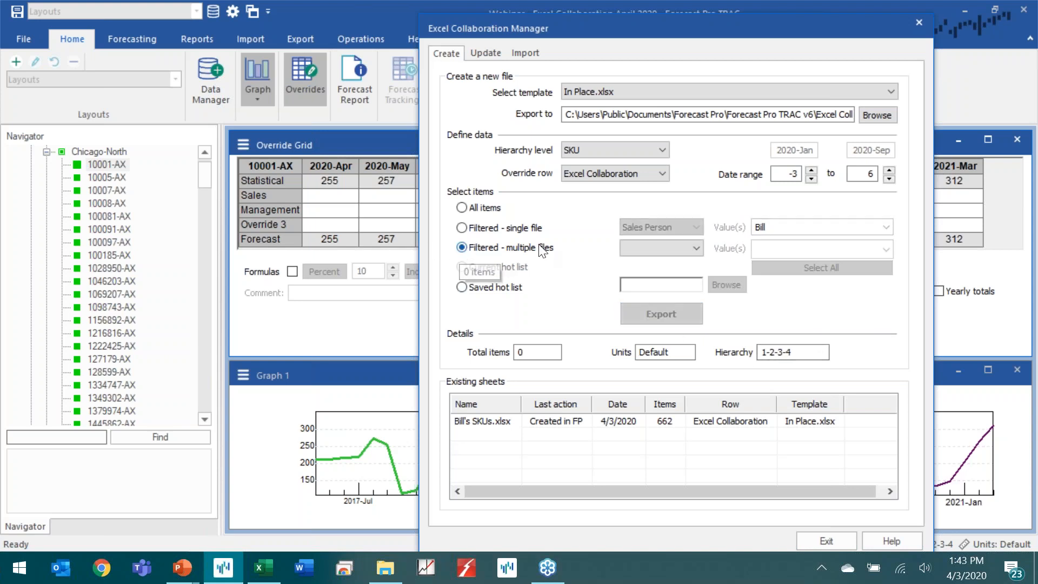
pyautogui.click(695, 248)
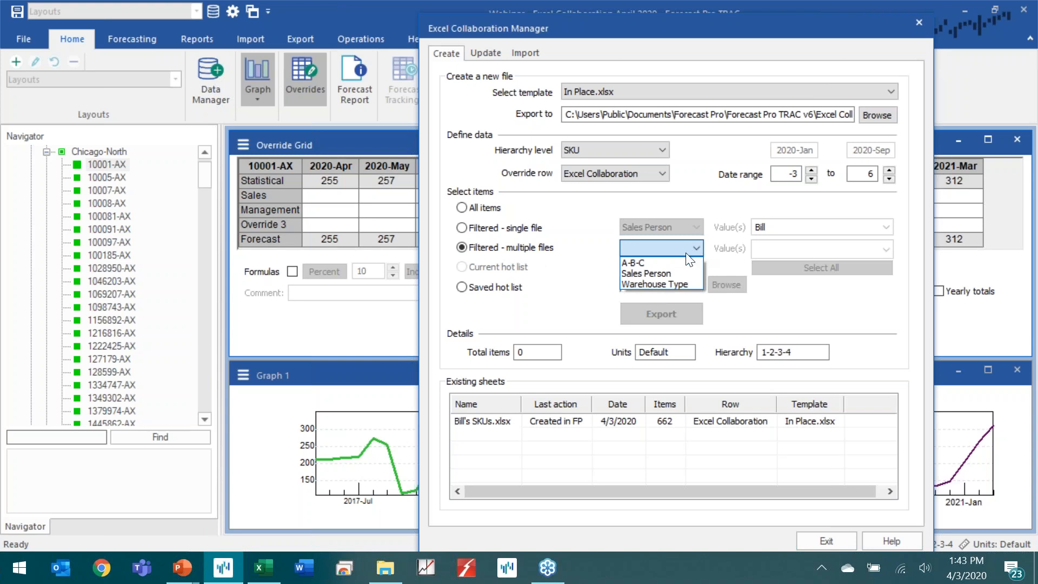
pyautogui.click(662, 272)
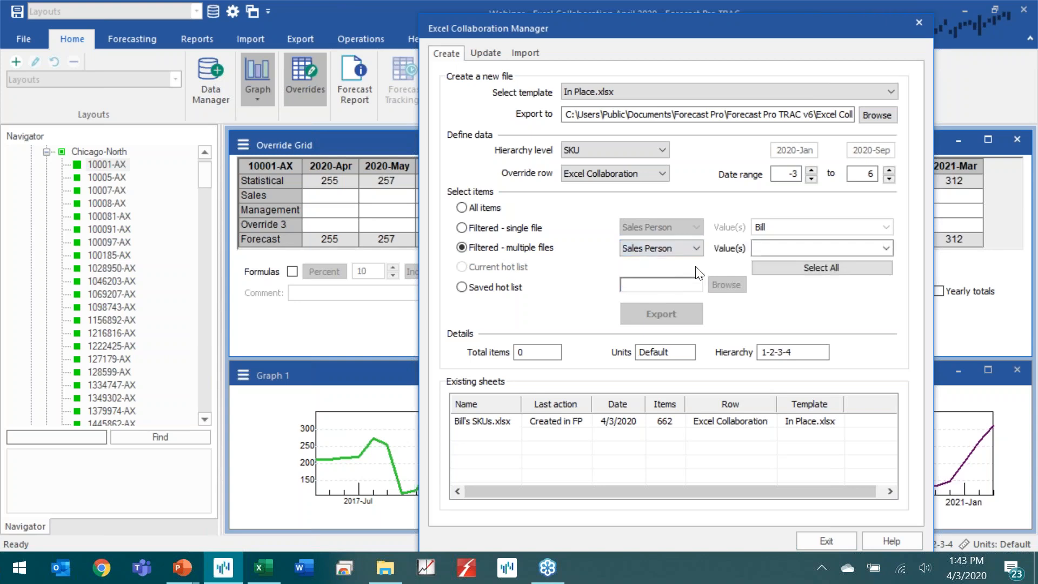
pyautogui.click(878, 249)
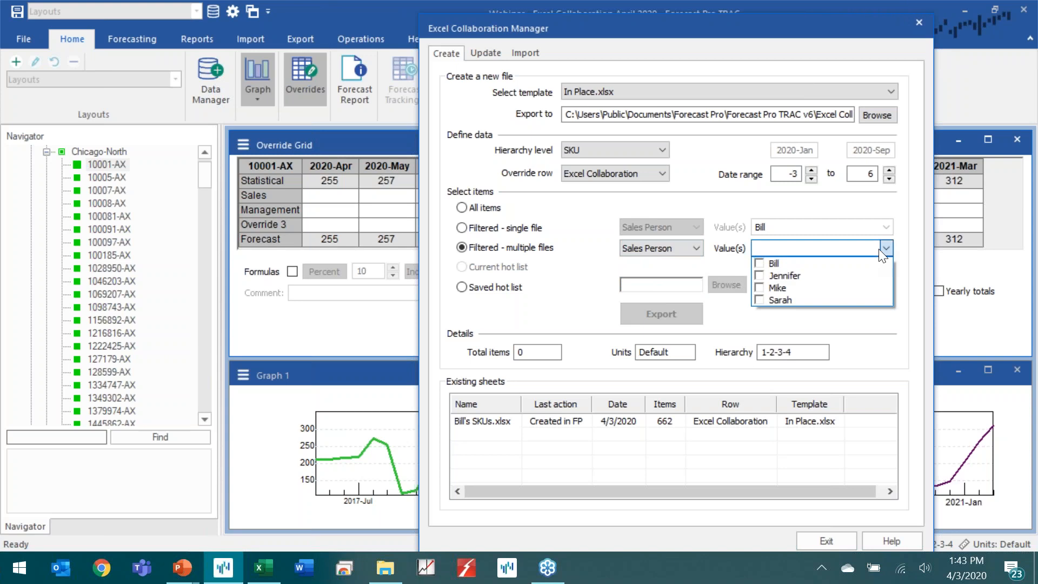
pyautogui.click(759, 276)
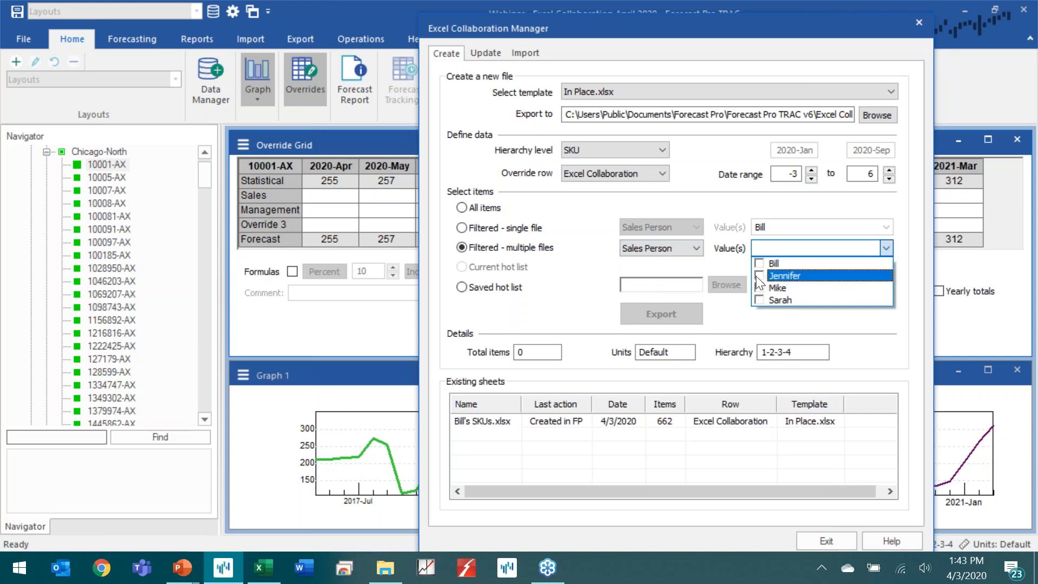
pyautogui.click(759, 289)
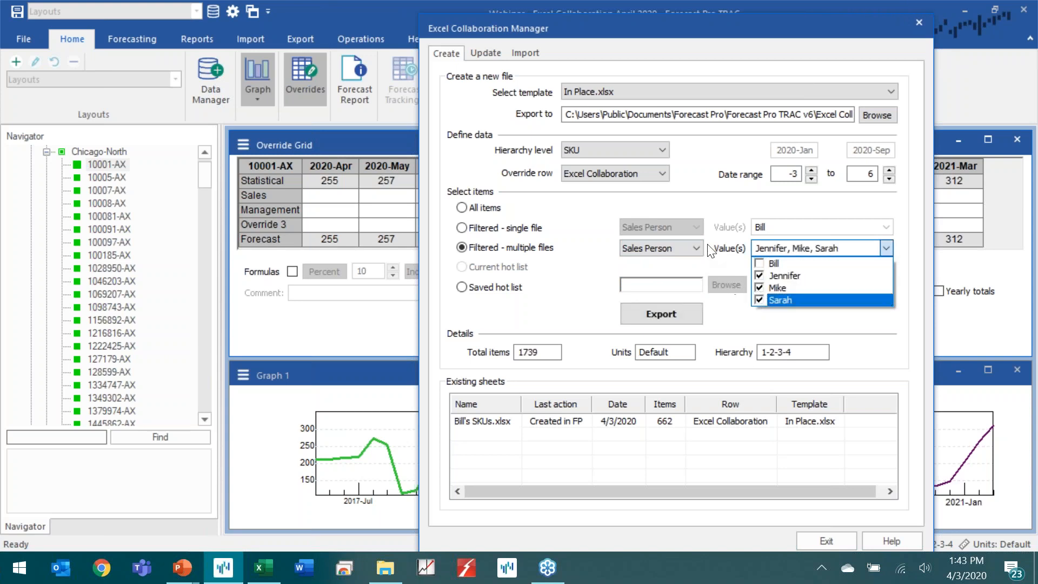
pyautogui.click(721, 244)
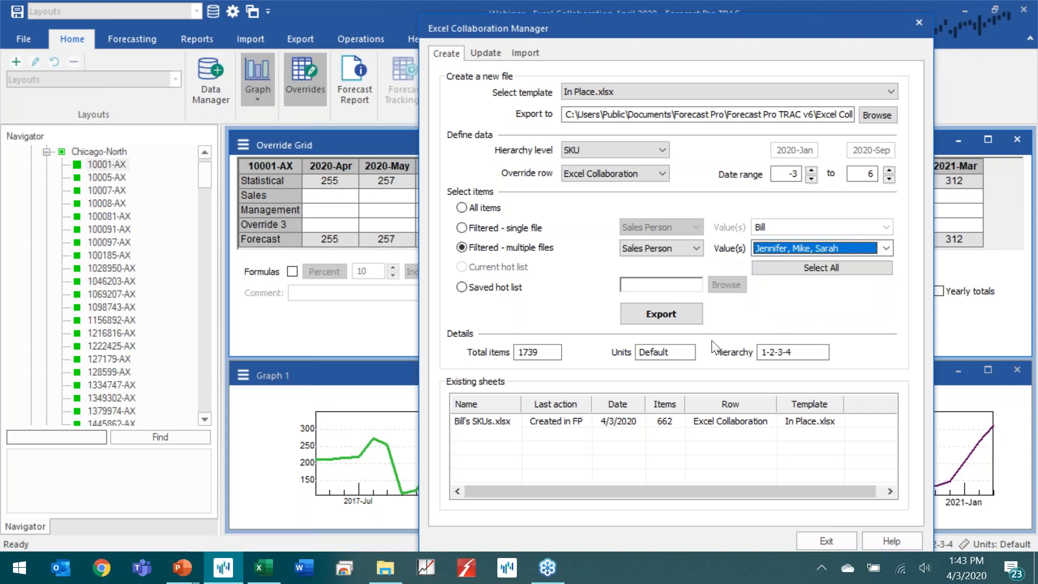
pyautogui.click(675, 315)
pyautogui.click(659, 329)
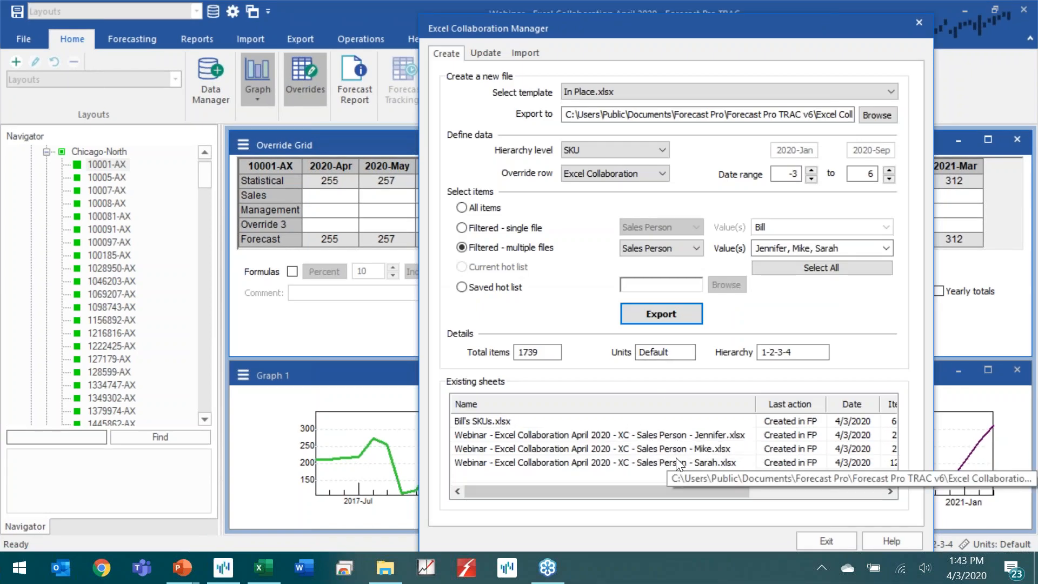
# Step: Review the three separately exported salesperson workbooks among the existing sheets
pyautogui.click(642, 436)
pyautogui.click(641, 449)
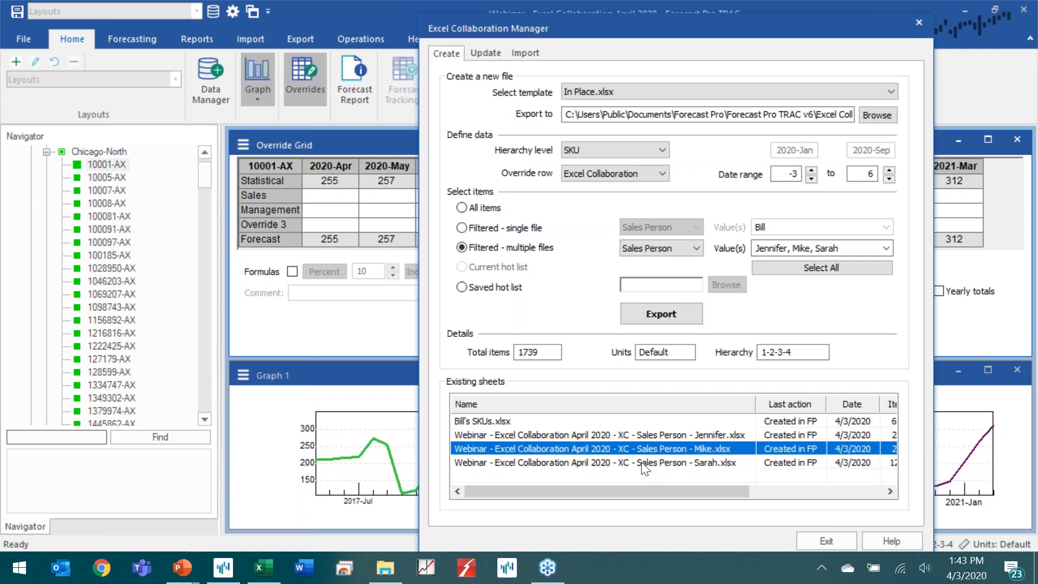
pyautogui.click(641, 462)
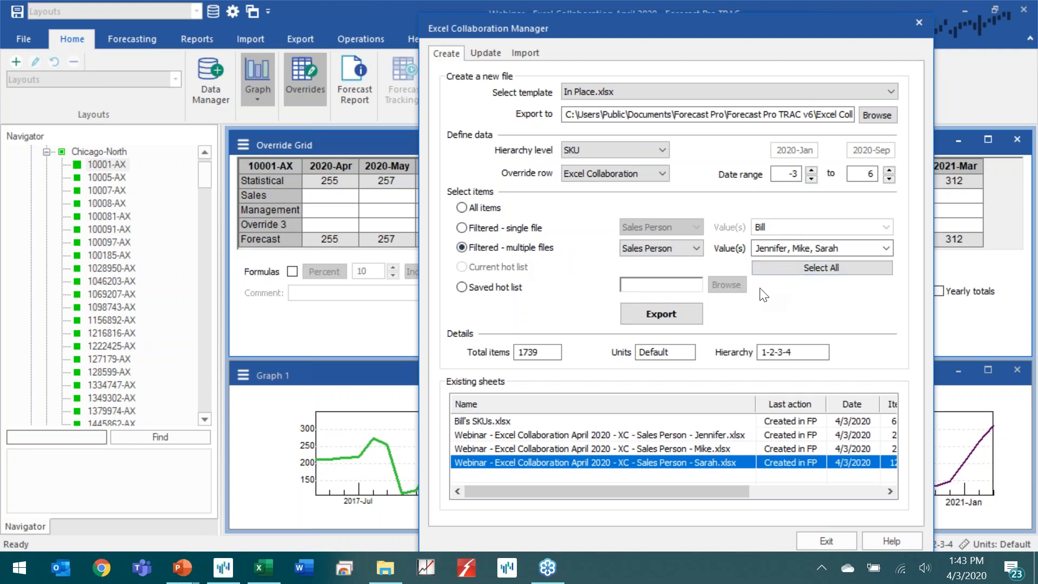
# Step: Open the first salesperson's exported SKUs workbook from the existing sheets in Excel
pyautogui.click(486, 421)
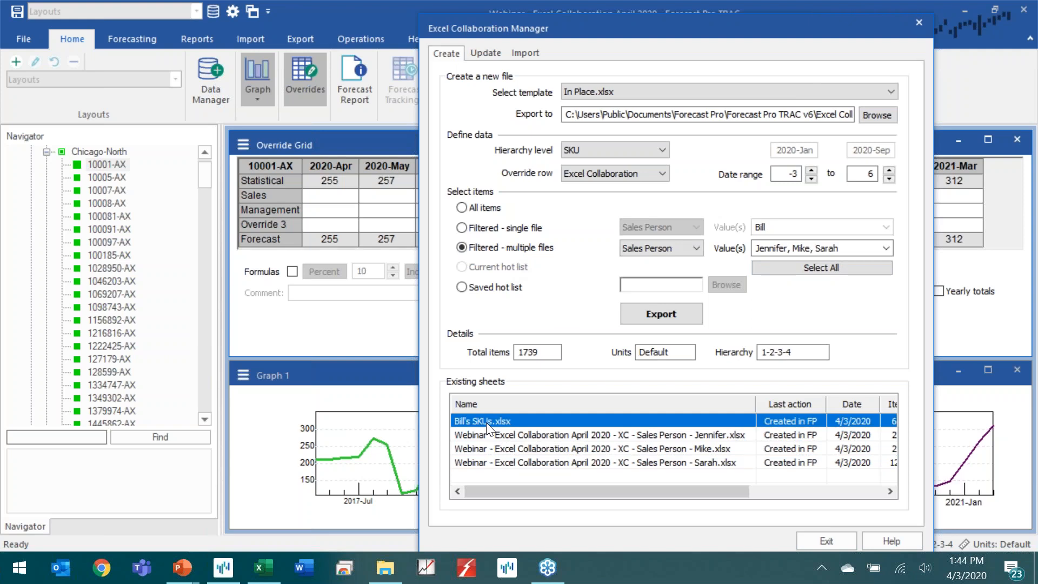
pyautogui.rightClick(485, 423)
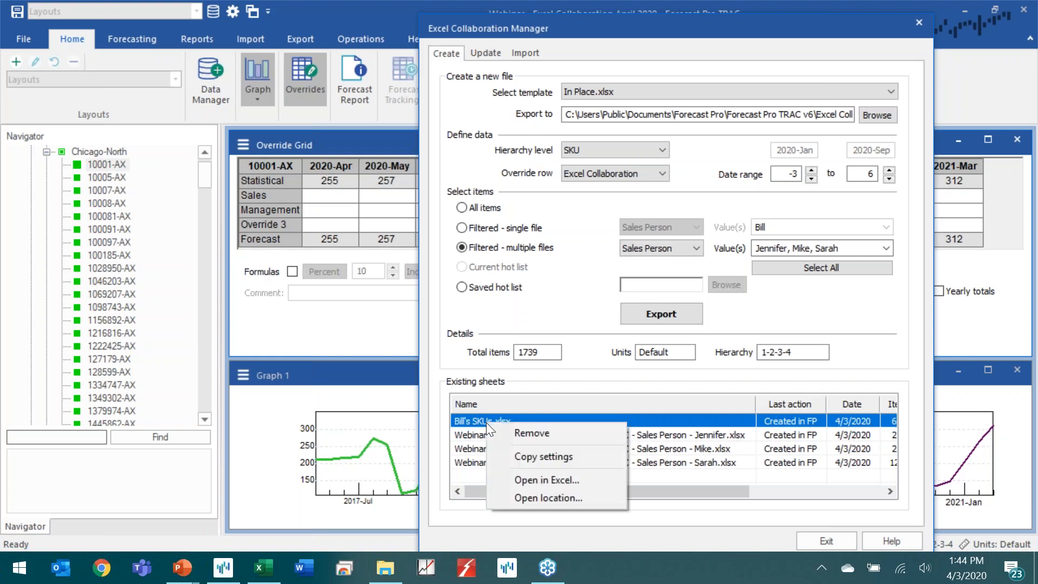
pyautogui.click(583, 481)
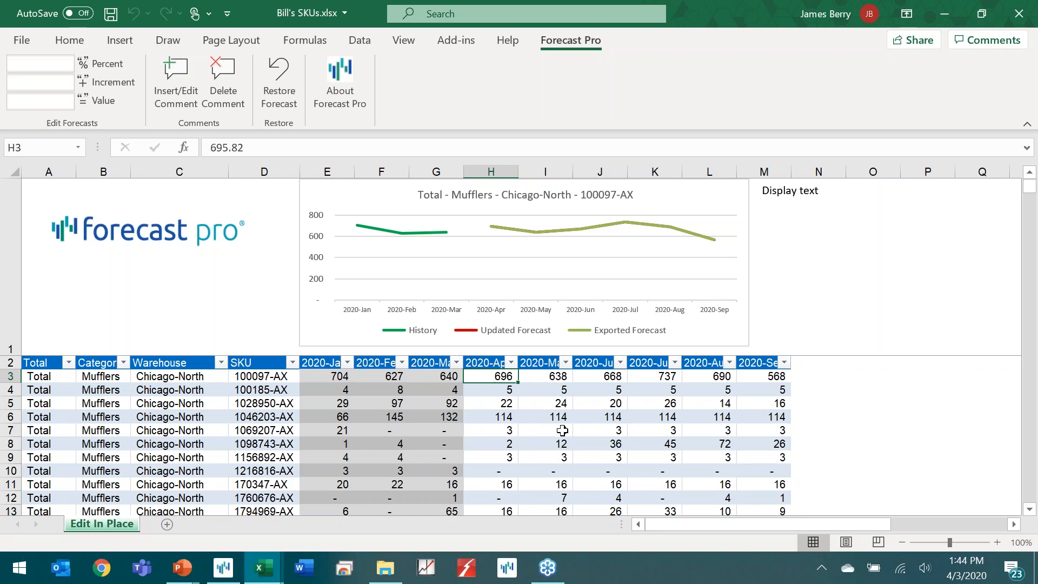
# Step: Examine the SKU rows on the Edit In Place sheet and the filter options of the 2020-Apr column
pyautogui.scroll(-3, 562, 429)
pyautogui.scroll(-3, 562, 430)
pyautogui.scroll(6, 562, 429)
pyautogui.click(511, 363)
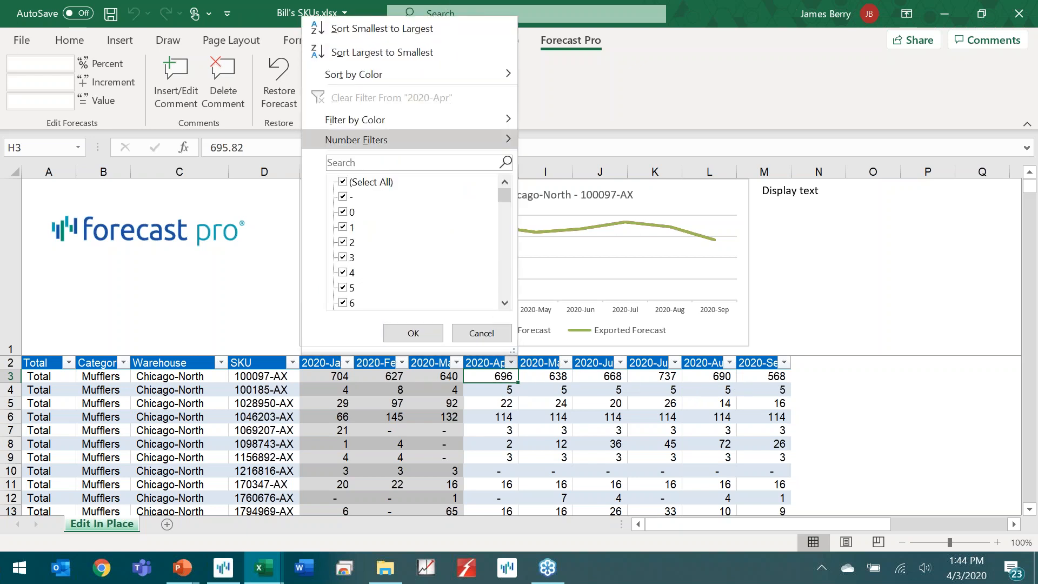
pyautogui.click(493, 332)
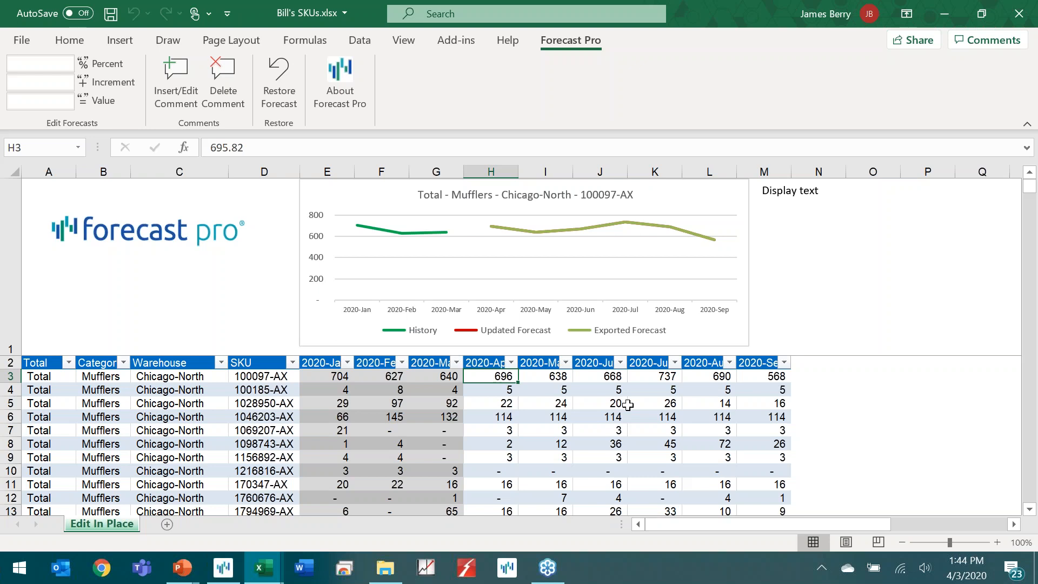
# Step: Set the 2020-May forecast of SKU 100097-AX to 900 and check it on the chart
pyautogui.click(563, 380)
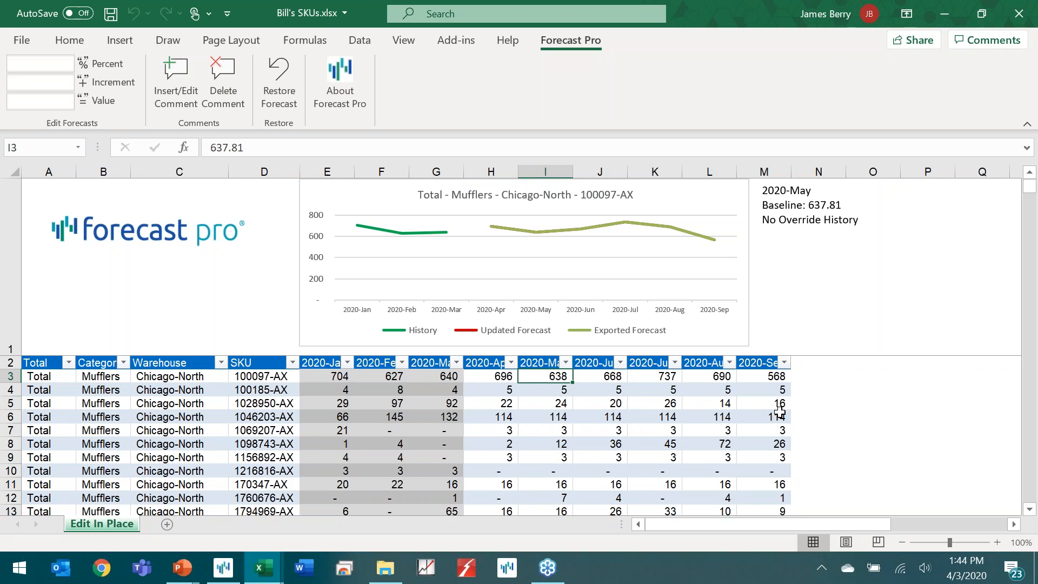
pyautogui.write('900')
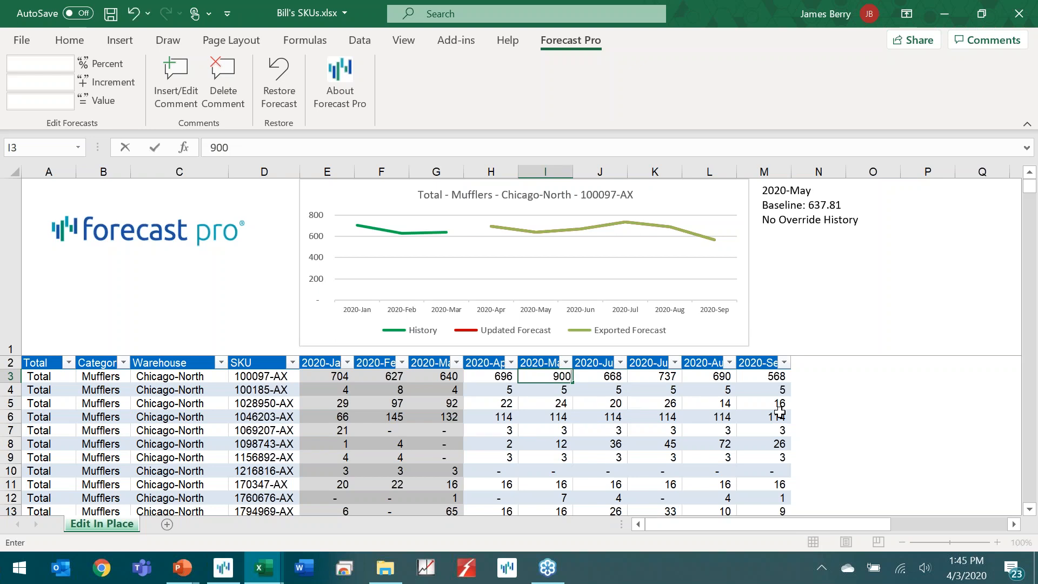
pyautogui.press('Return')
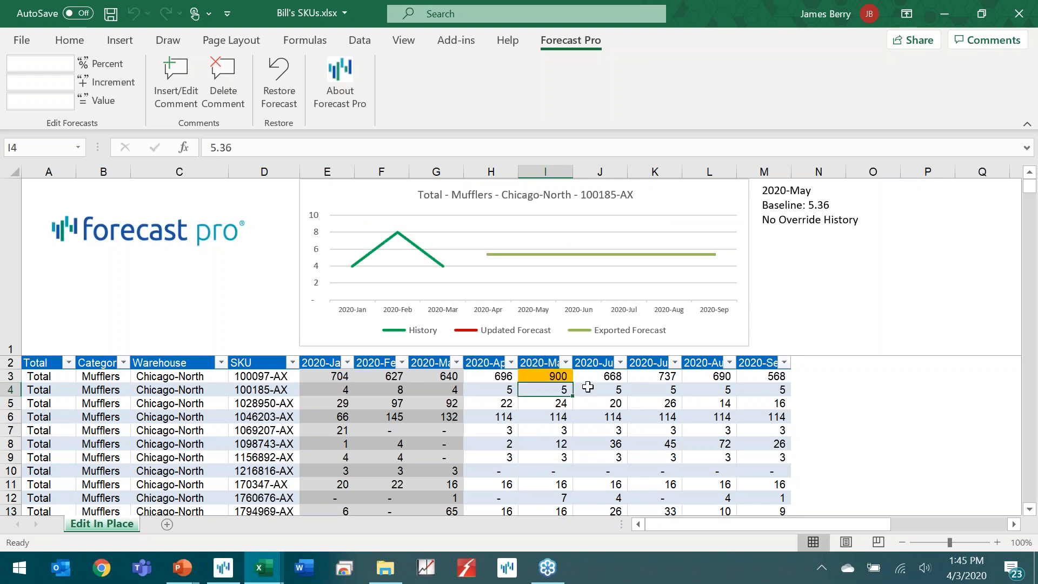
pyautogui.click(563, 377)
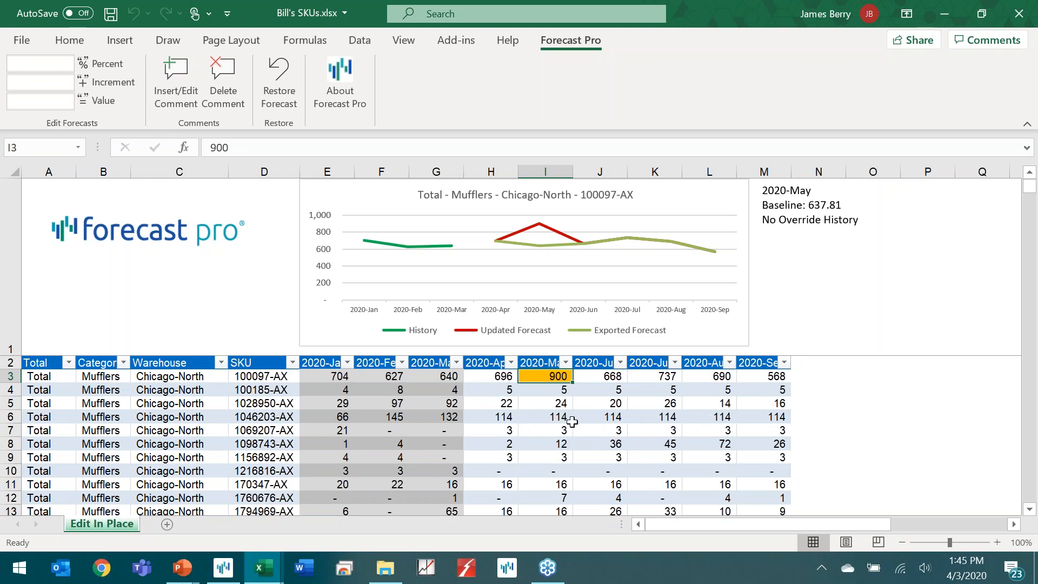
# Step: Raise the 2020-Apr to 2020-Jun forecasts of SKU 1028950-AX by 25 percent
pyautogui.moveTo(500, 402); pyautogui.dragTo(611, 403)
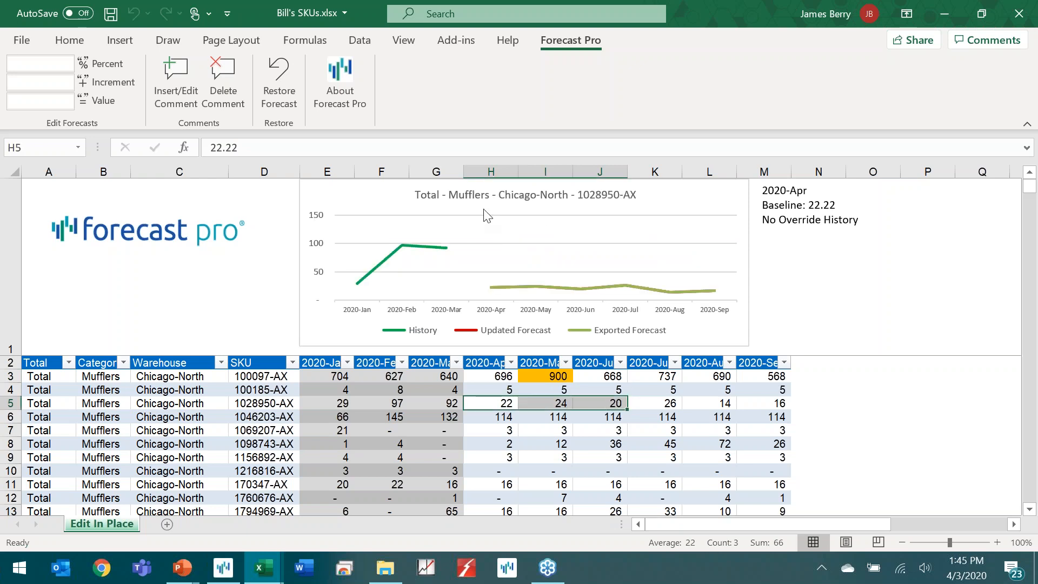
pyautogui.click(36, 66)
pyautogui.write('25')
pyautogui.click(83, 69)
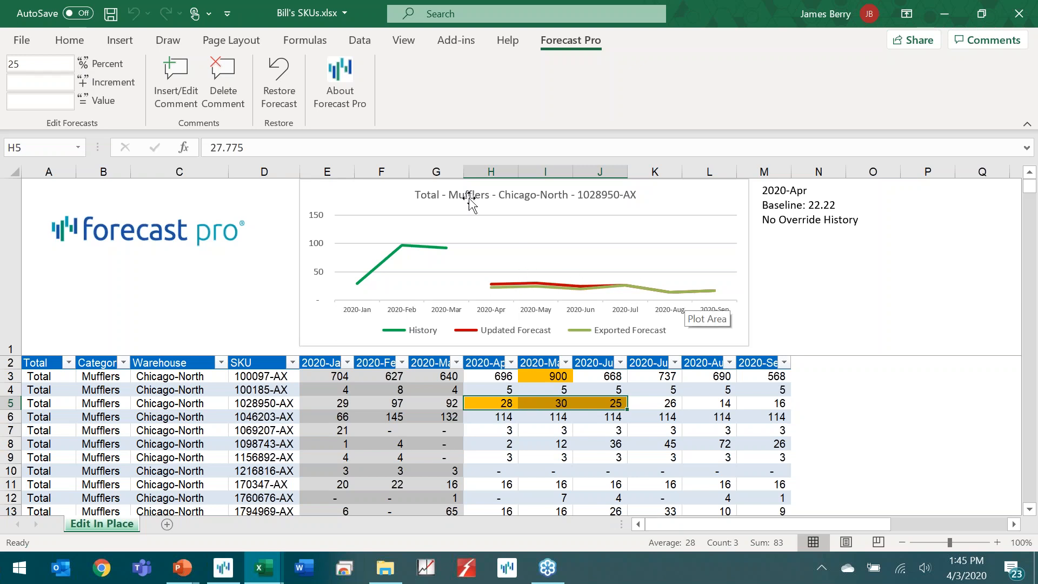
# Step: Attach the comment "raised each 25%" to the 2020-Apr to 2020-Jun forecasts of SKU 1028950-AX and view the note
pyautogui.click(190, 73)
pyautogui.write('raised each ')
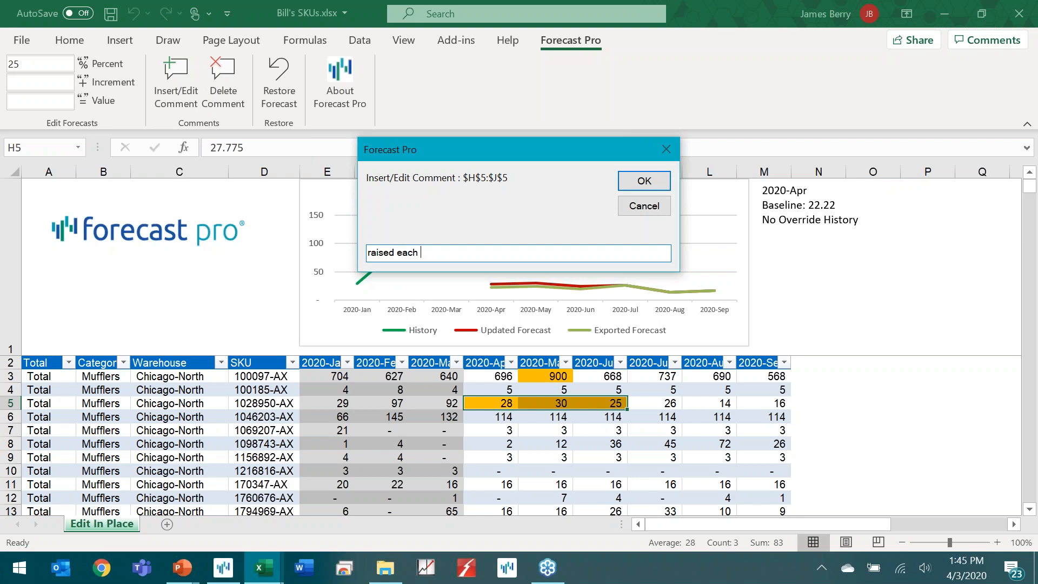
pyautogui.write('25%')
pyautogui.click(646, 182)
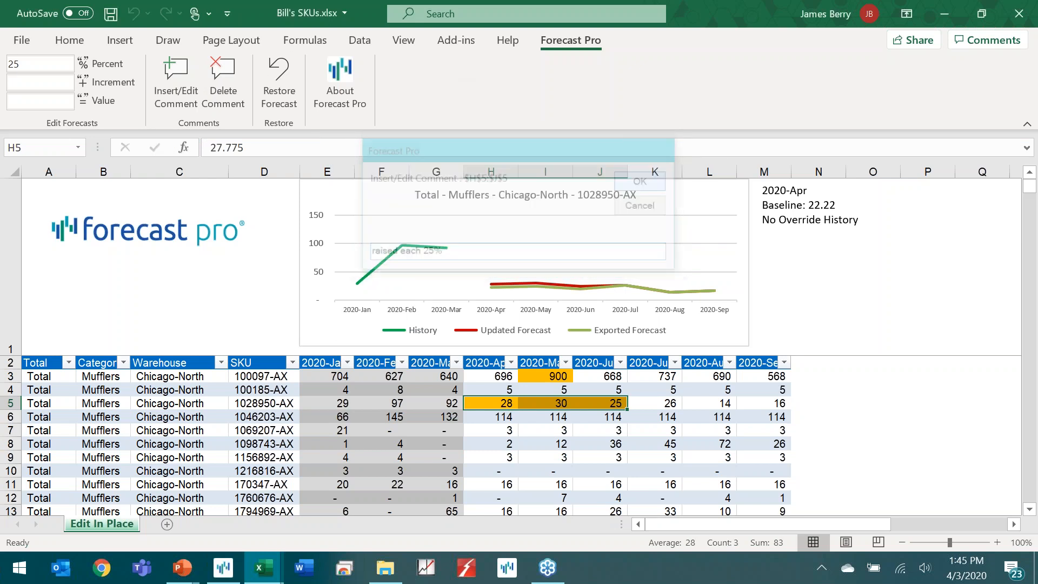
pyautogui.click(670, 432)
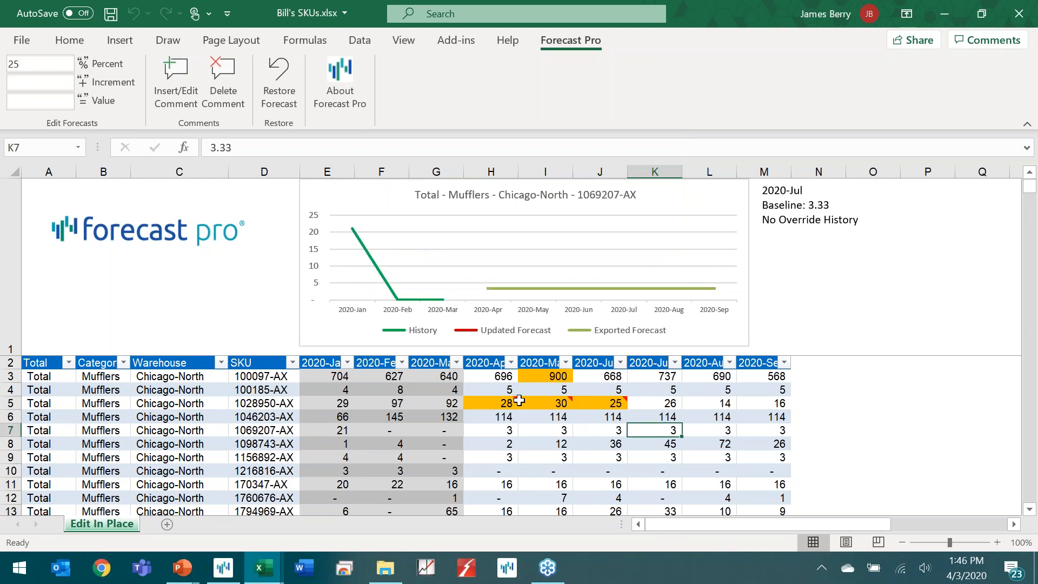
pyautogui.moveTo(515, 400)
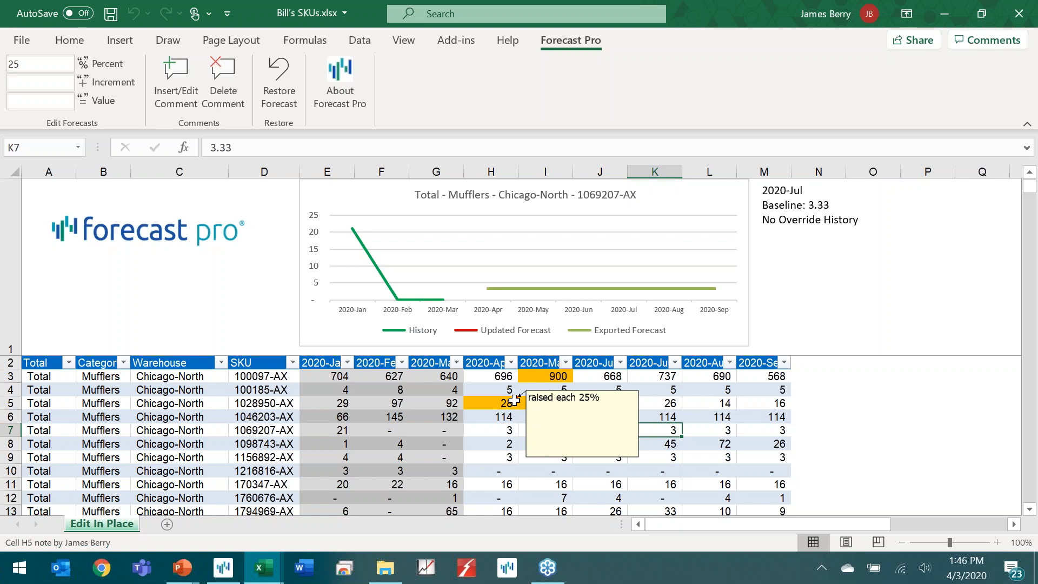
# Step: Override the 2020-Jun forecast of SKU 1794969-AX with 50
pyautogui.click(581, 468)
pyautogui.scroll(-2, 579, 467)
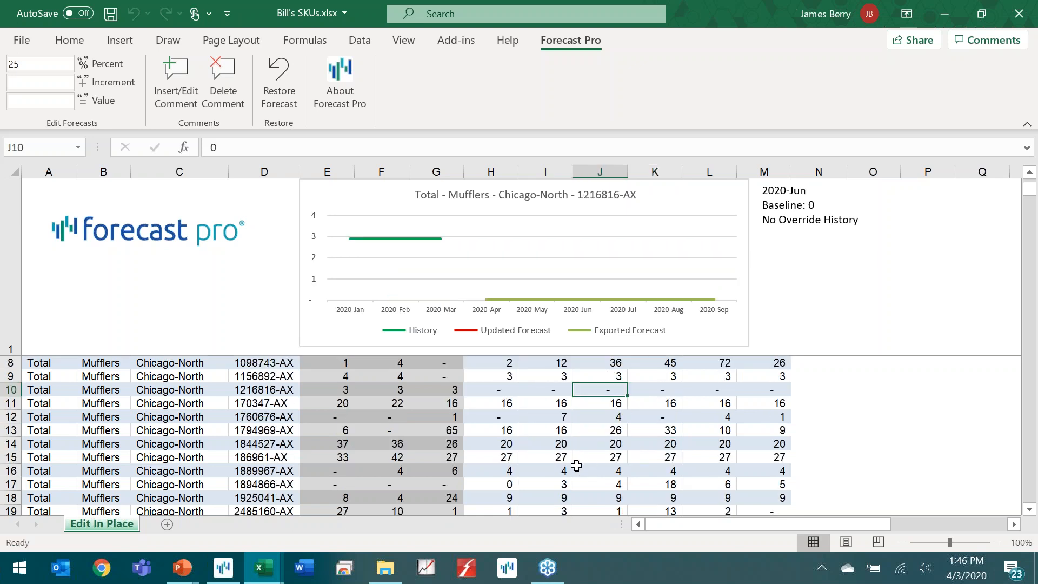
pyautogui.click(599, 430)
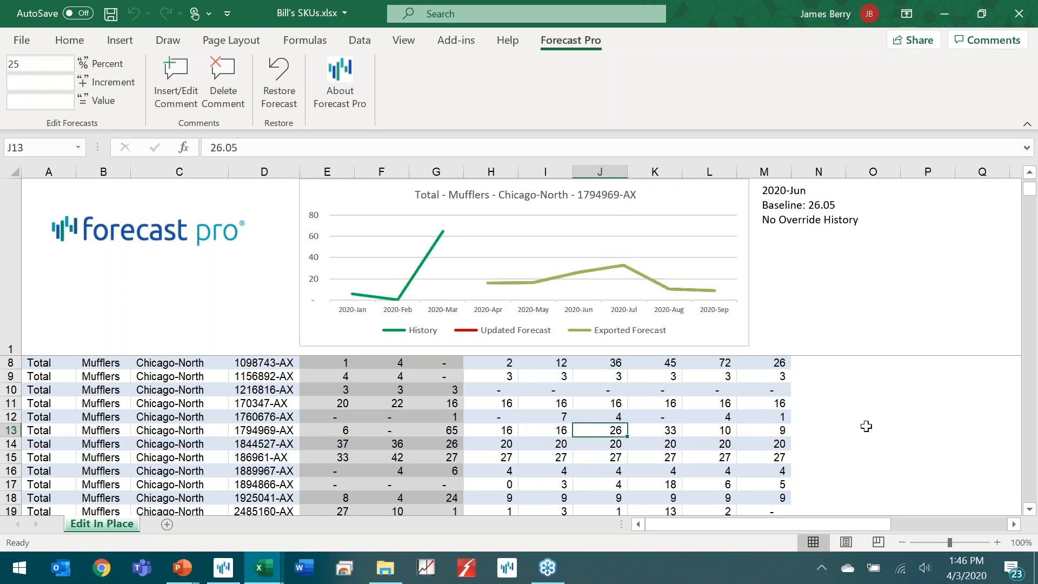
pyautogui.press('F2')
pyautogui.write('50')
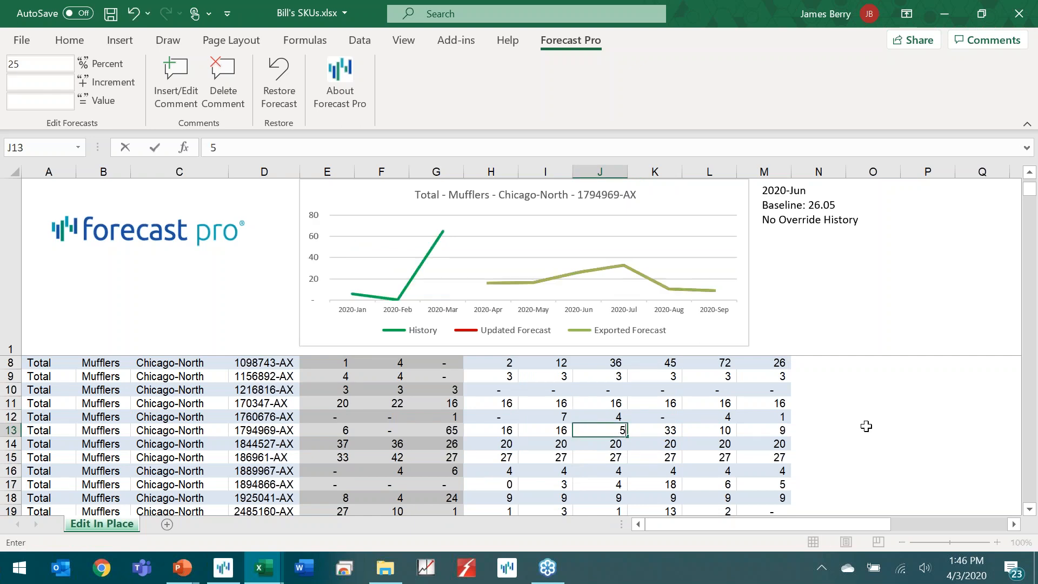
pyautogui.press('Tab')
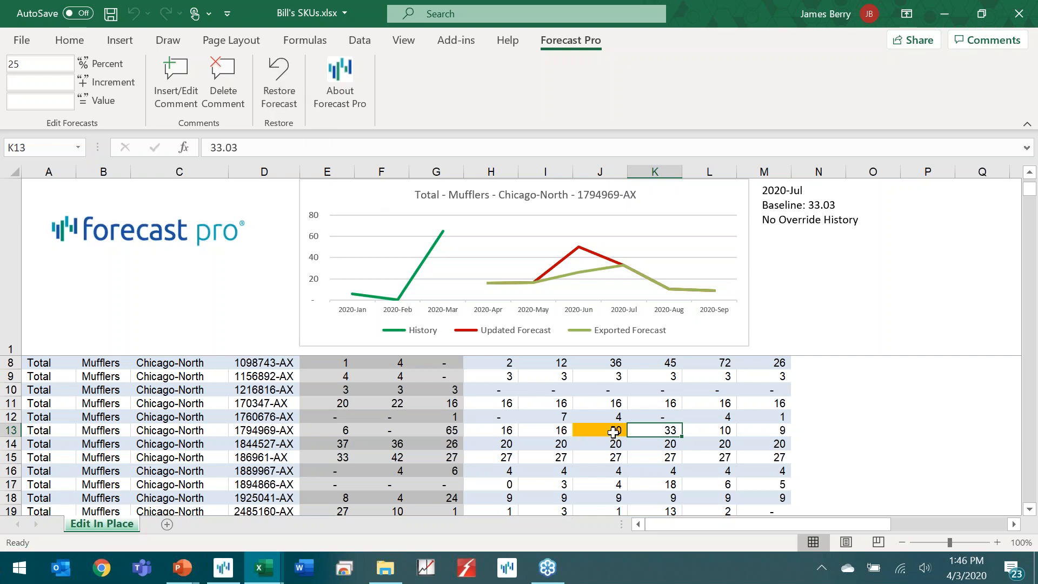
# Step: Restore the exported 2020-Jun forecast of SKU 1794969-AX
pyautogui.click(613, 433)
pyautogui.click(281, 69)
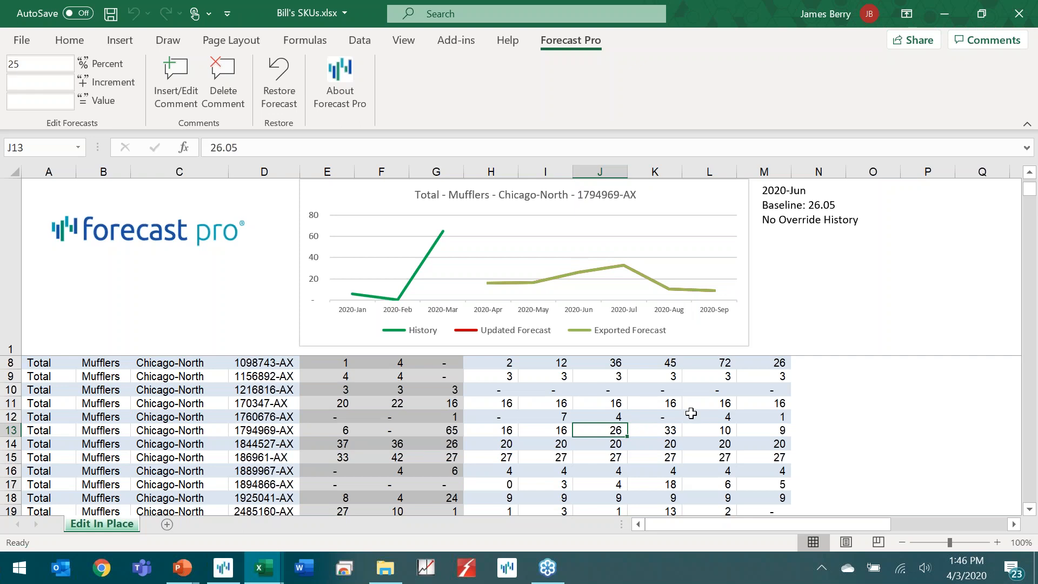
# Step: Sum the forecasts in H3:M3 with a formula in N3 and fill it down column N for all SKU rows
pyautogui.scroll(2, 745, 441)
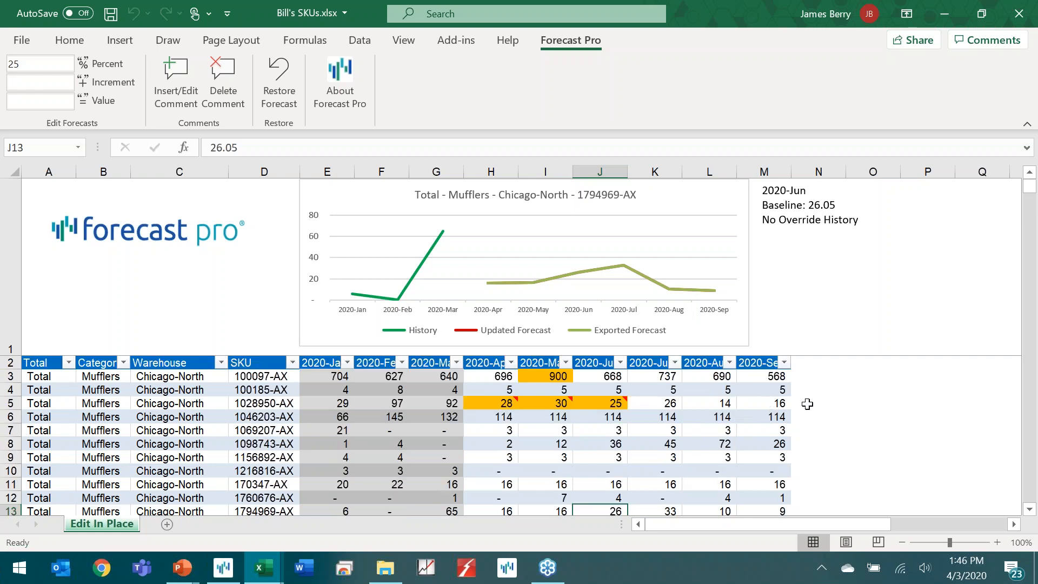
pyautogui.click(810, 376)
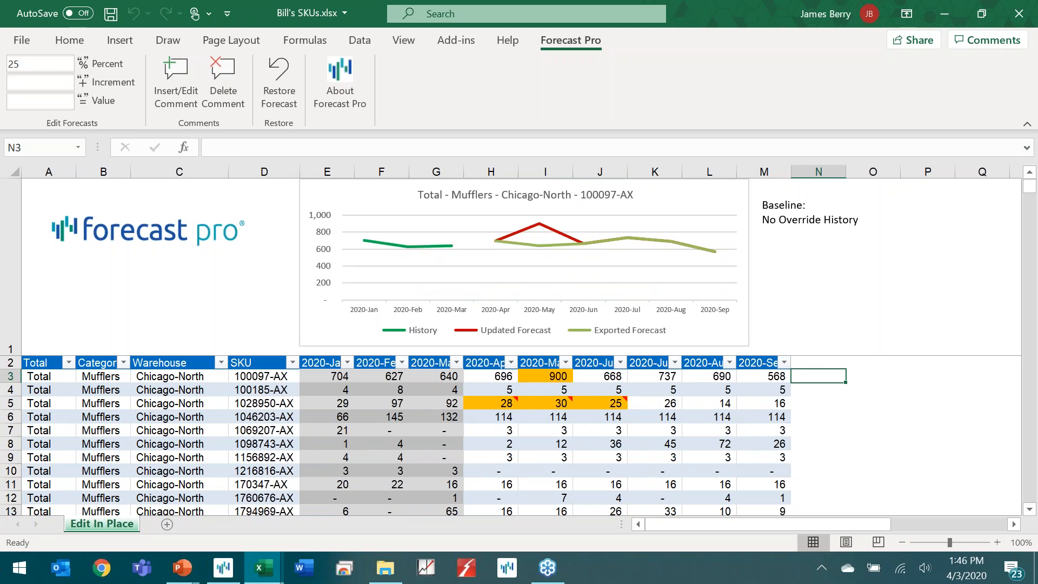
pyautogui.write('=sum(')
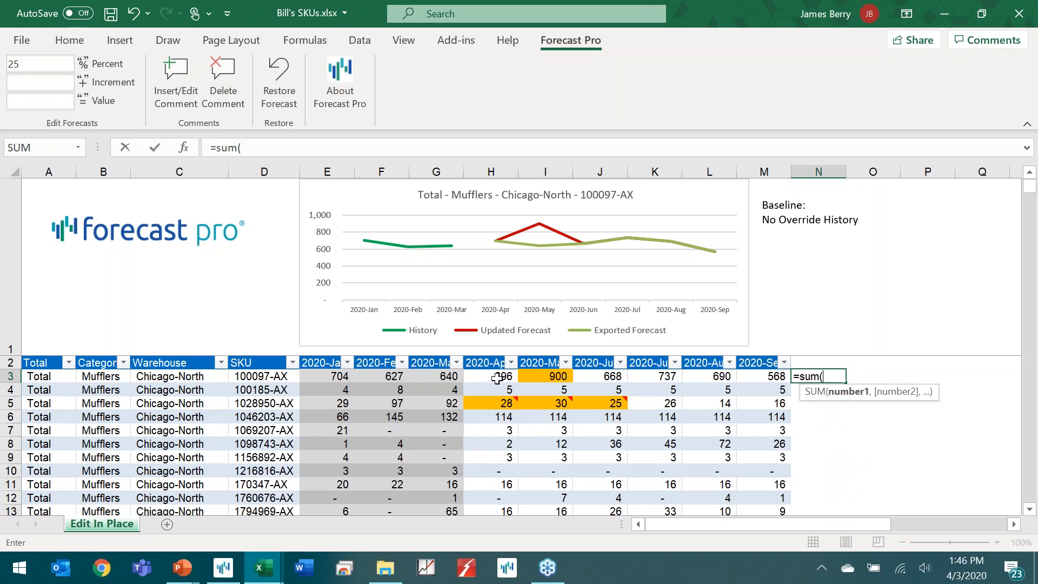
pyautogui.moveTo(500, 375); pyautogui.dragTo(780, 375)
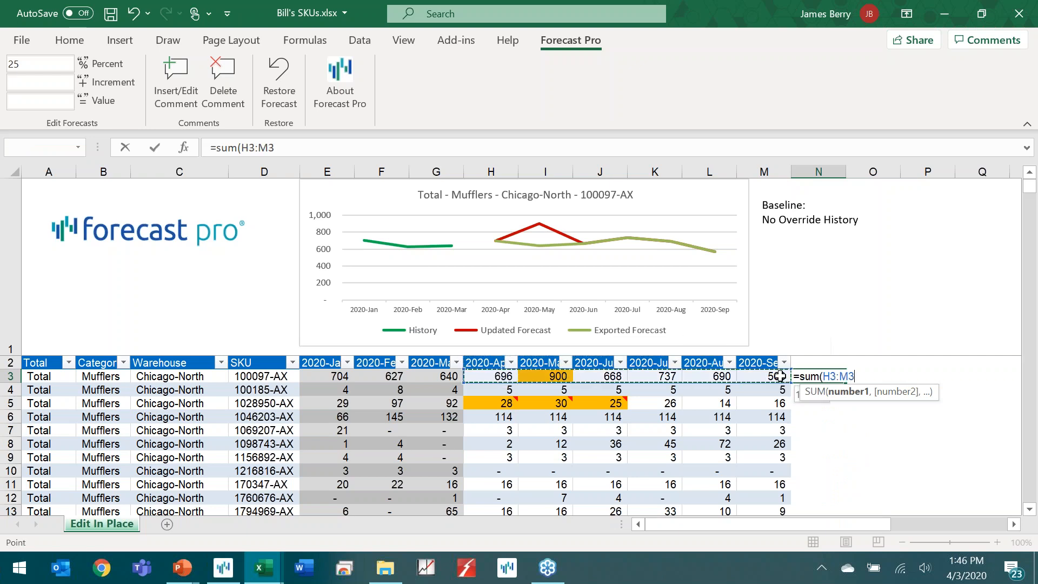
pyautogui.press('Return')
pyautogui.click(822, 374)
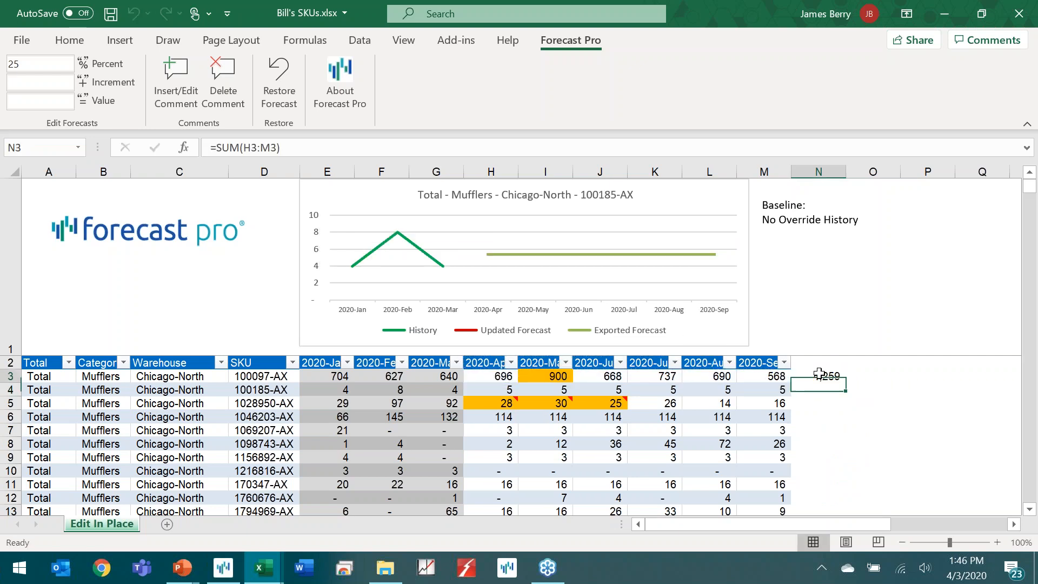
pyautogui.doubleClick(846, 380)
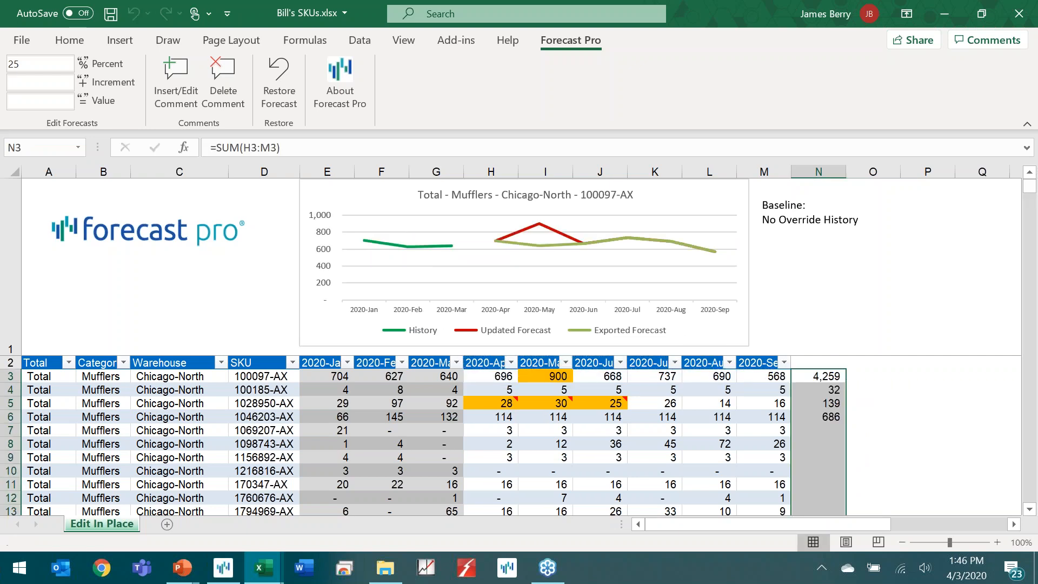
# Step: Title column N "Sum" in the header row and add a blank worksheet to the workbook
pyautogui.click(813, 358)
pyautogui.write('Sum')
pyautogui.press('Return')
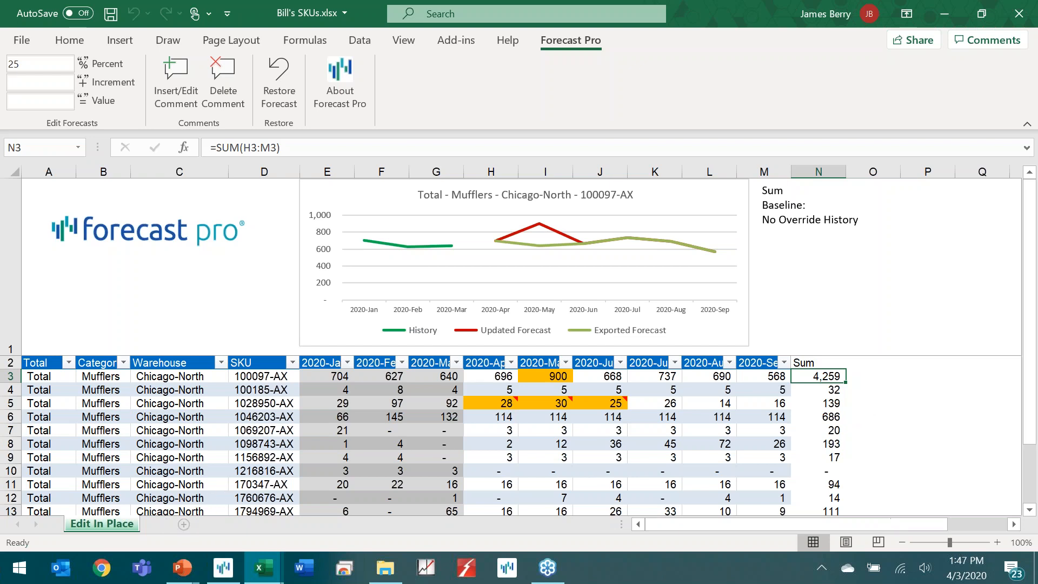
pyautogui.click(167, 524)
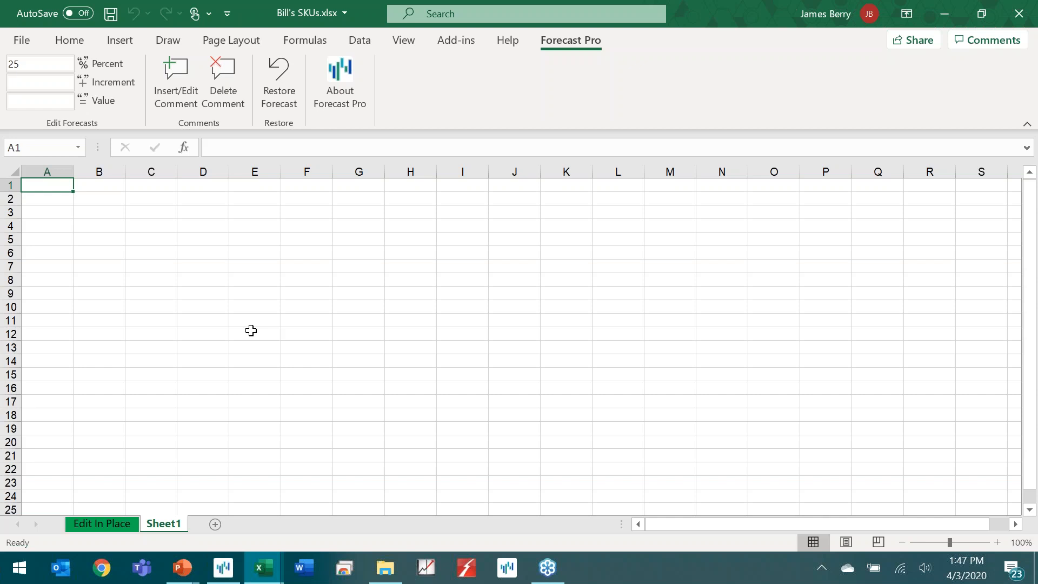
# Step: Save the edited SKUs workbook with the Edit In Place sheet active and close it
pyautogui.click(123, 525)
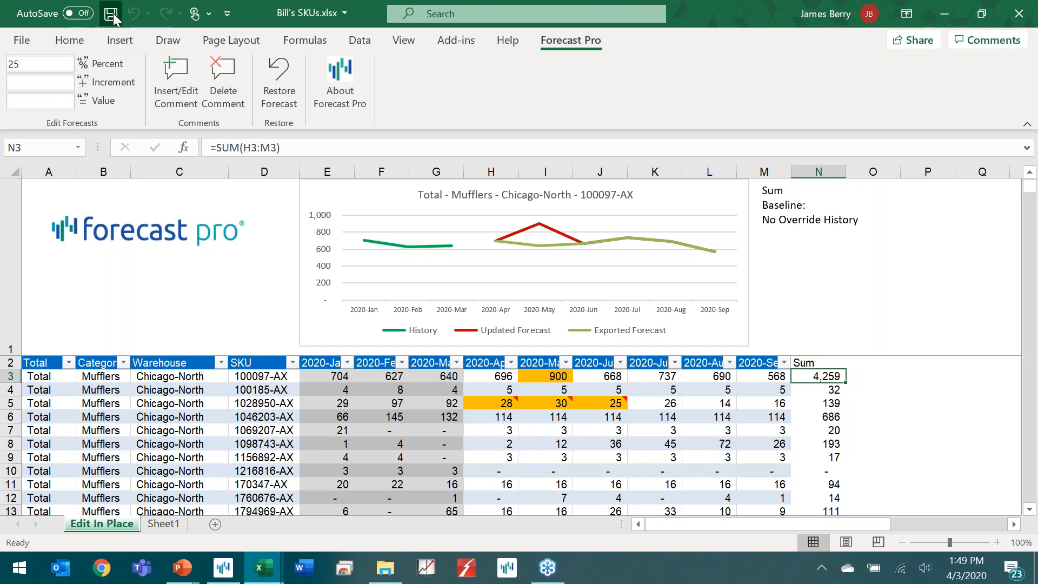
pyautogui.hotkey('ctrl', 's')
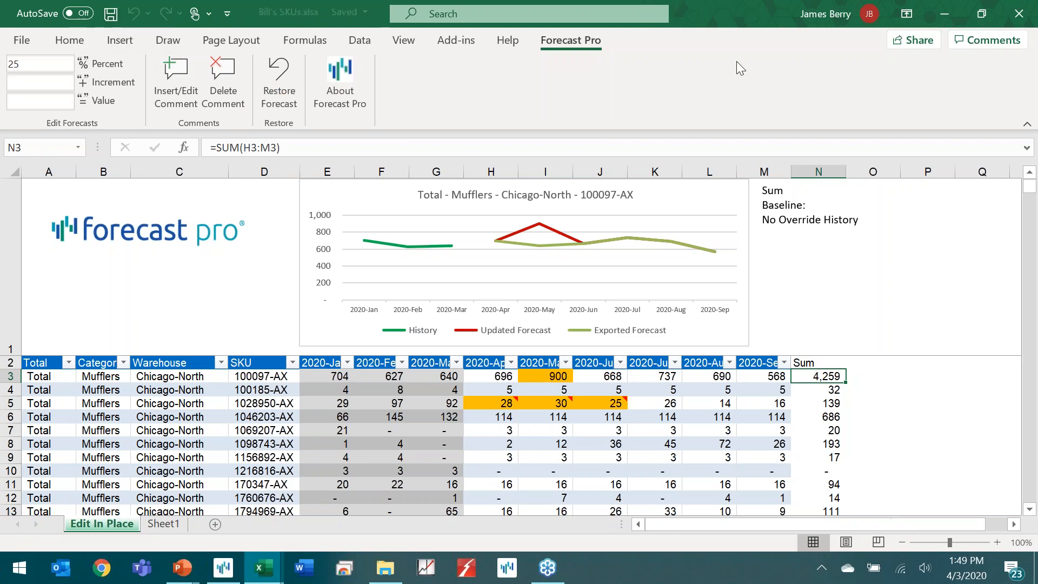
pyautogui.click(1019, 14)
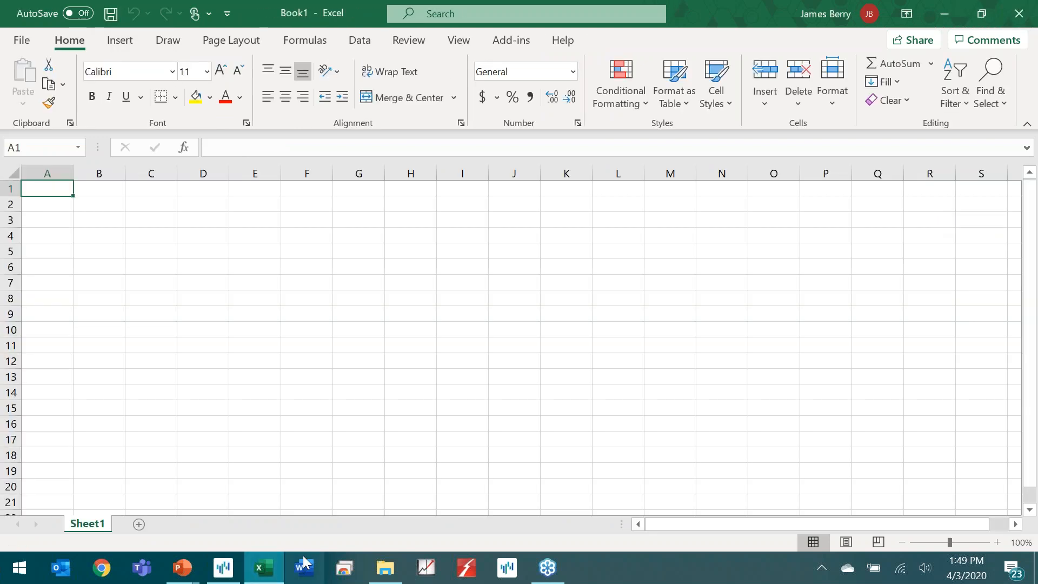
# Step: Switch to Forecast Pro TRAC, import the externally modified SKUs workbook through the Excel Collaboration Manager and exit the manager
pyautogui.click(231, 563)
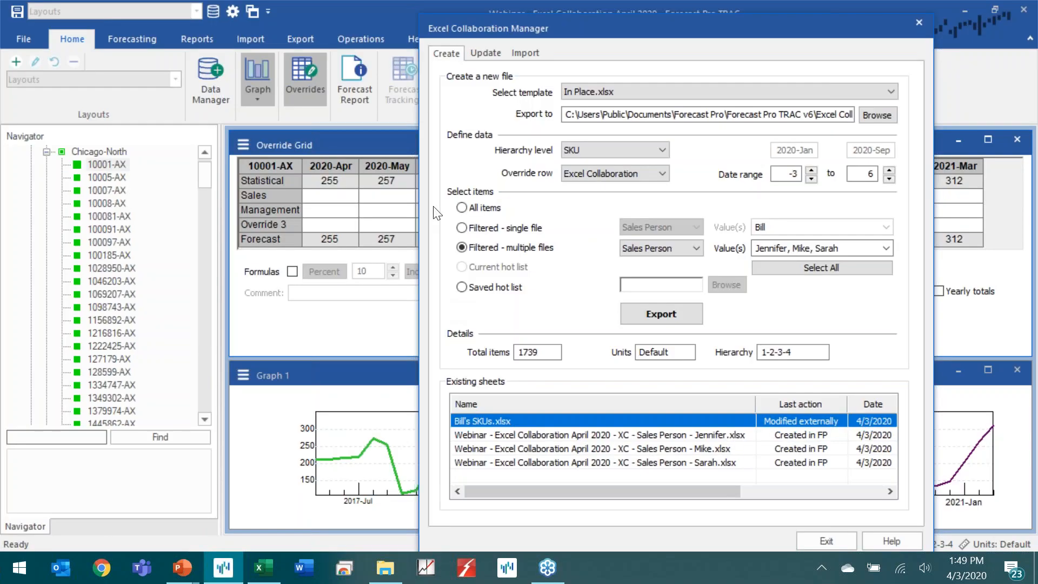
pyautogui.moveTo(568, 34); pyautogui.dragTo(498, 22)
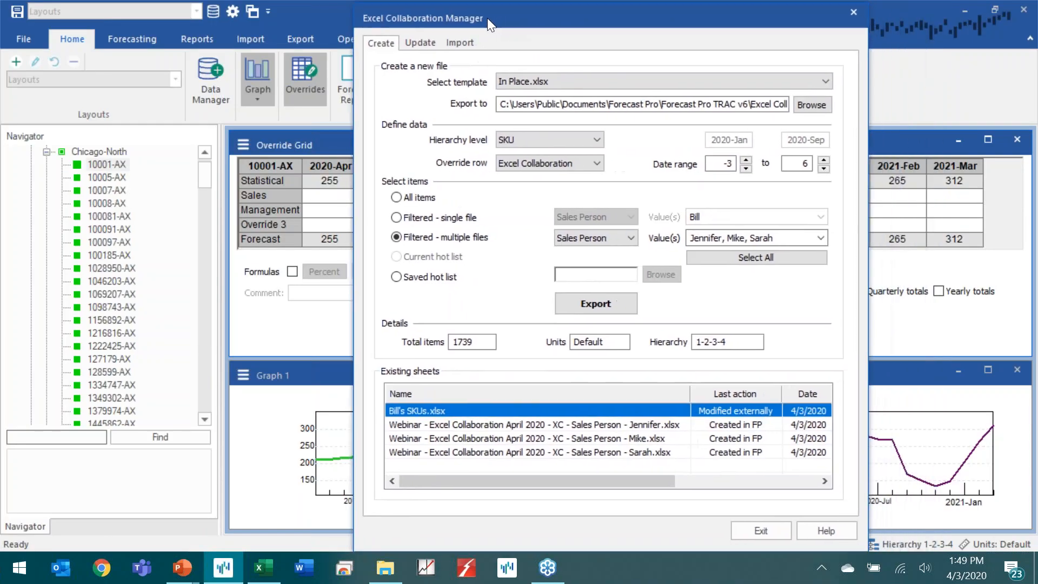
pyautogui.click(449, 43)
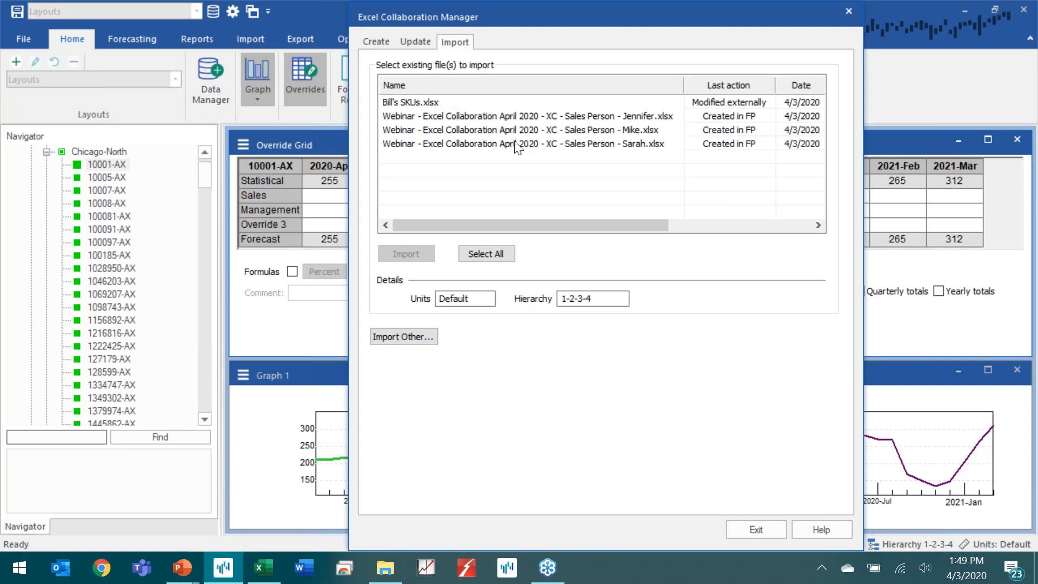
pyautogui.click(410, 102)
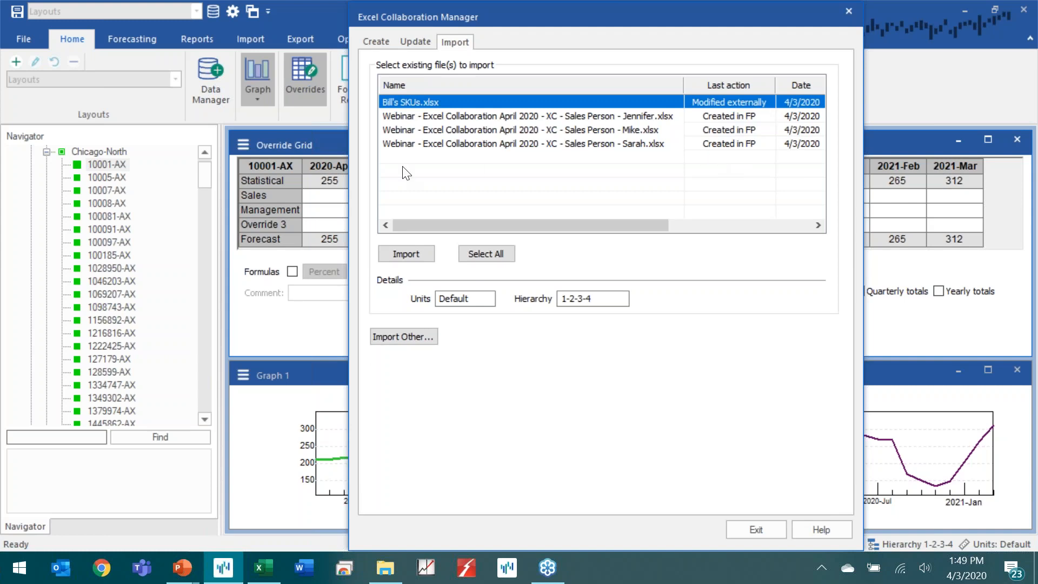
pyautogui.click(406, 254)
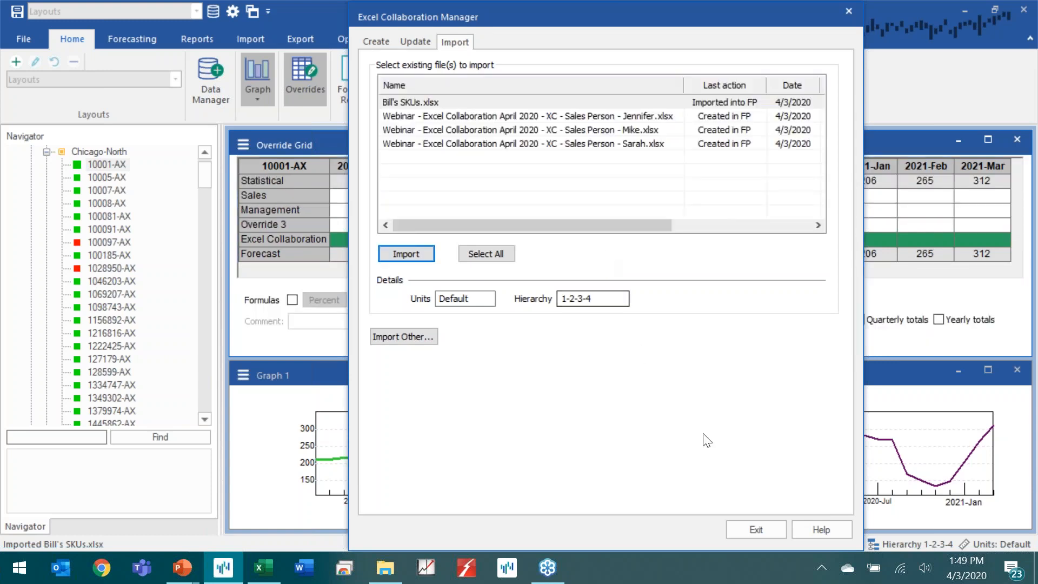
pyautogui.click(754, 530)
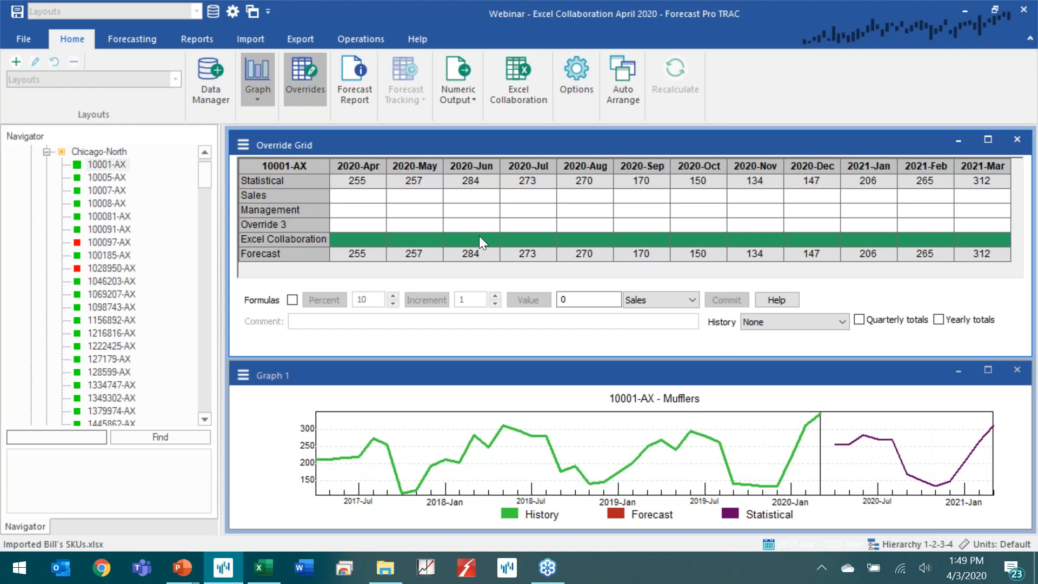
# Step: Review the imported Excel Collaboration overrides of SKUs 100097-AX and 1028950-AX, including the comment on the latter's 2020-Apr override
pyautogui.click(108, 242)
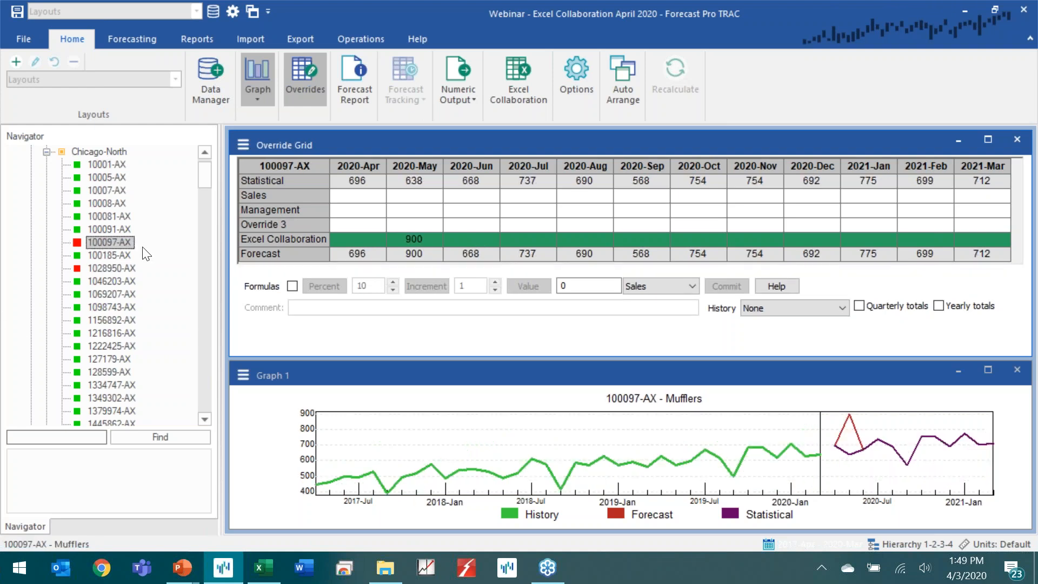
pyautogui.click(119, 268)
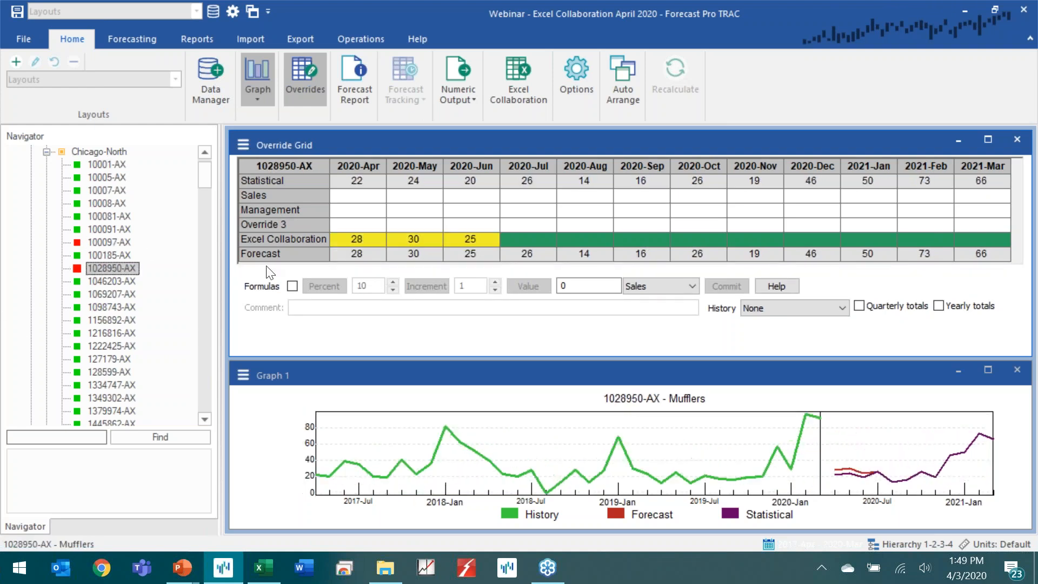
pyautogui.click(357, 237)
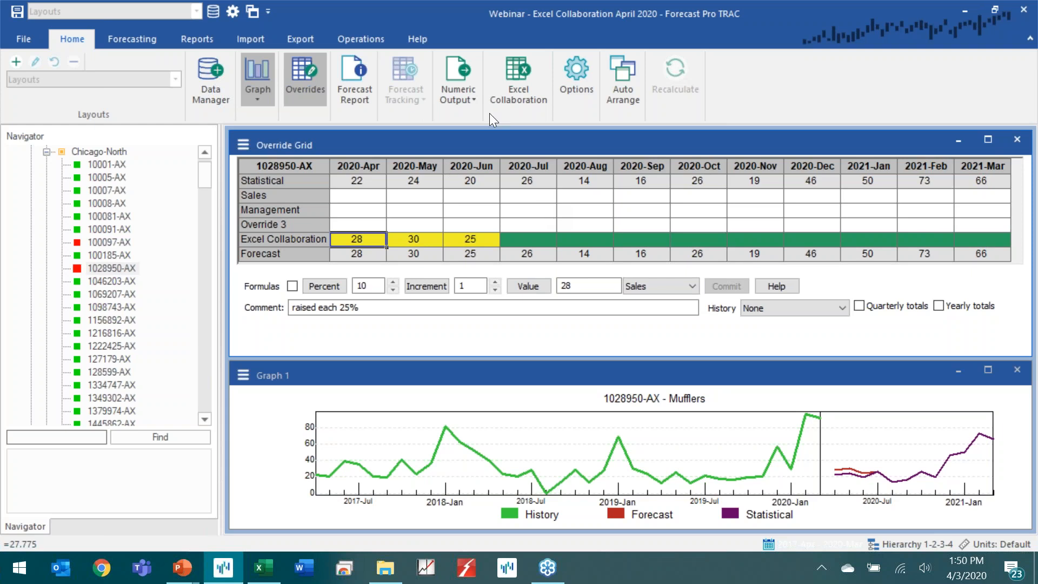
# Step: Open the Excel Collaboration Manager and examine its options for creating, updating and importing collaboration files
pyautogui.click(502, 100)
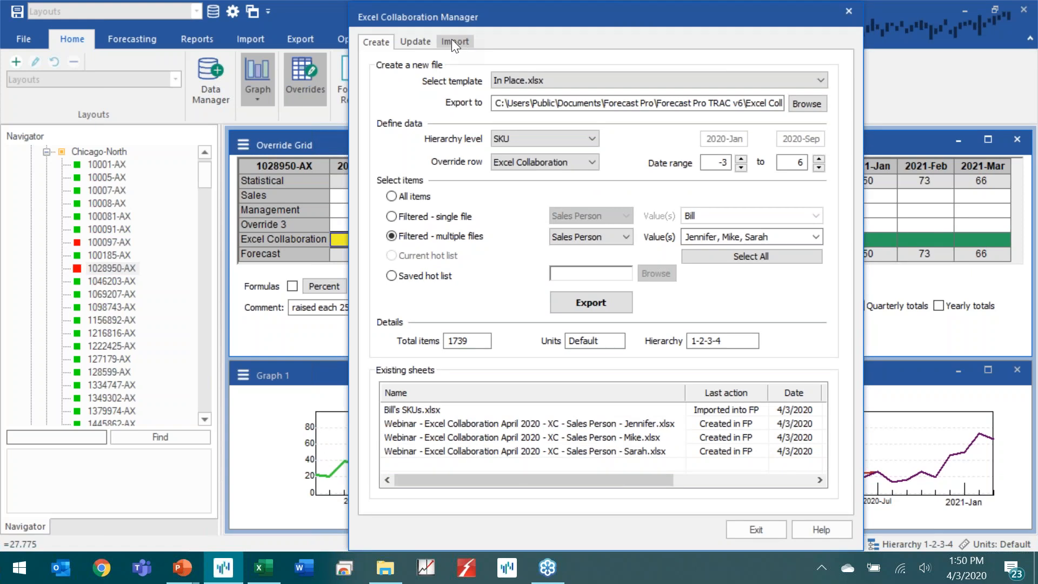
pyautogui.click(412, 38)
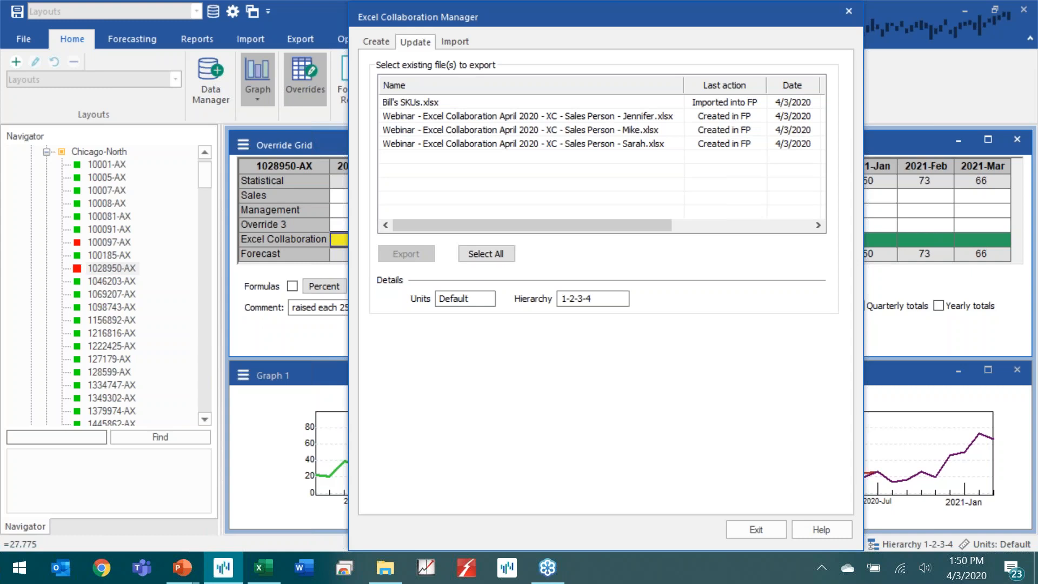
pyautogui.click(377, 41)
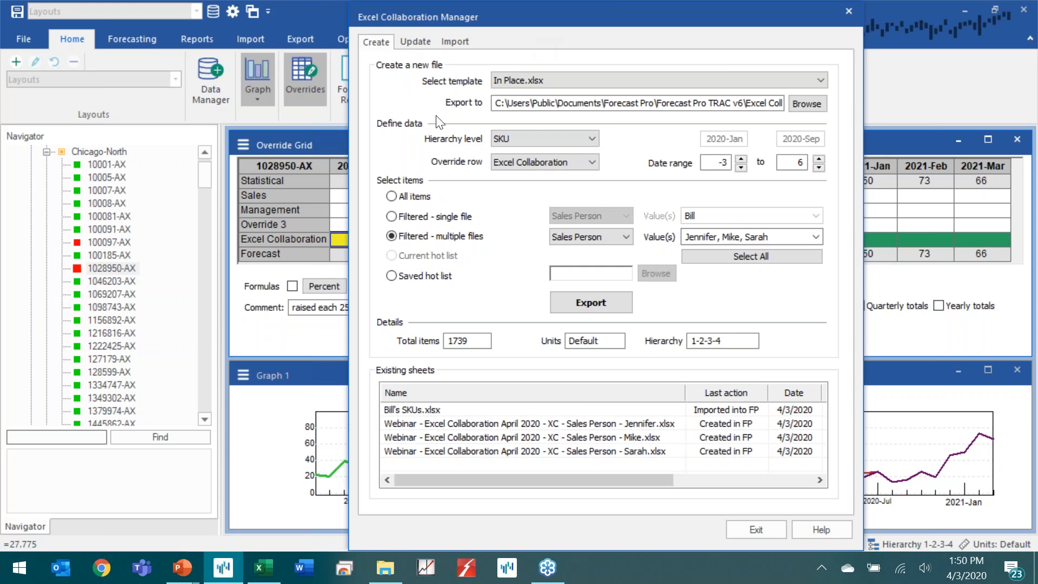
pyautogui.click(413, 42)
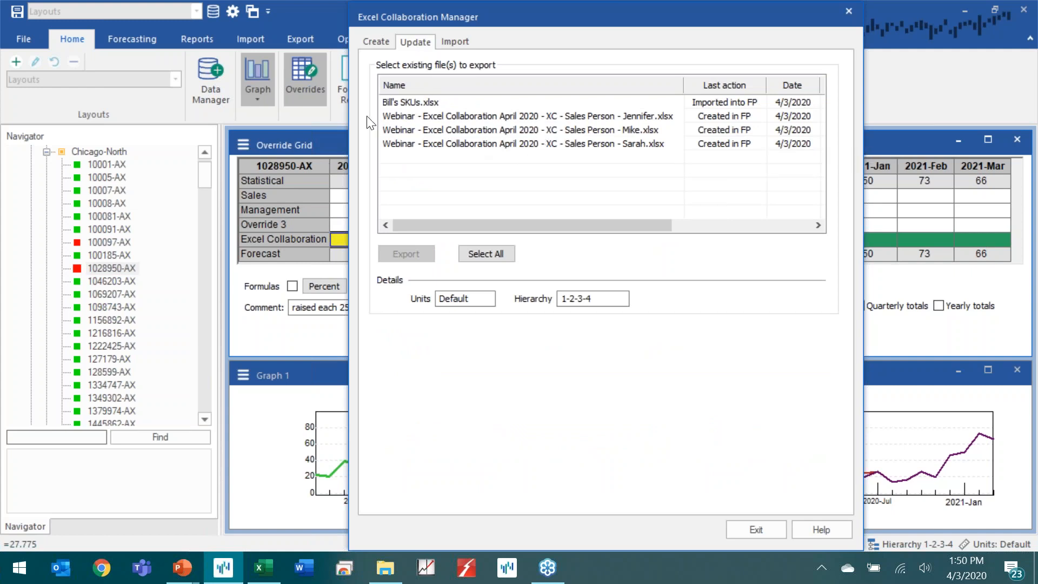
pyautogui.click(396, 102)
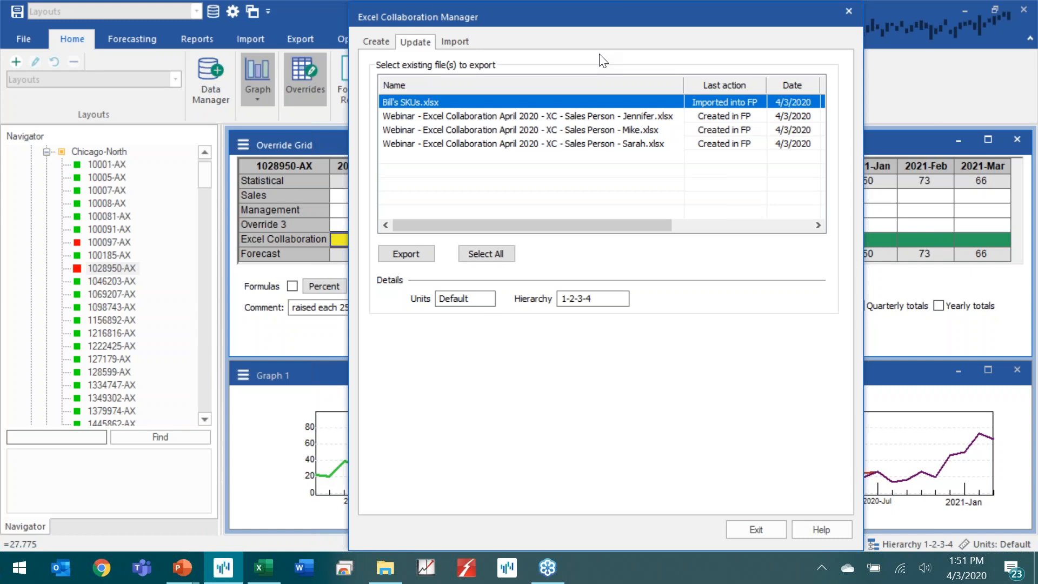
pyautogui.click(364, 40)
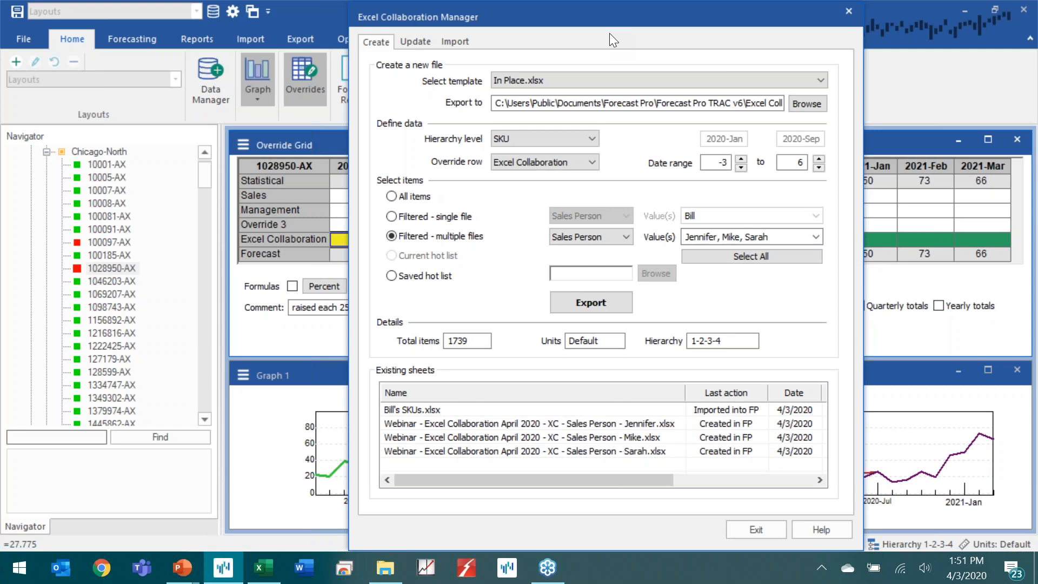
pyautogui.click(417, 40)
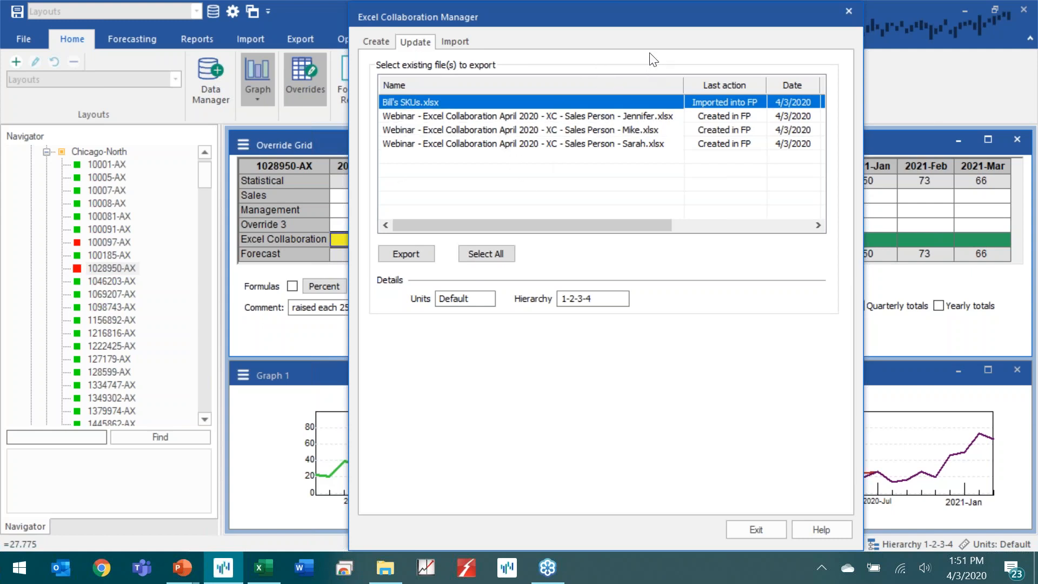
pyautogui.click(444, 41)
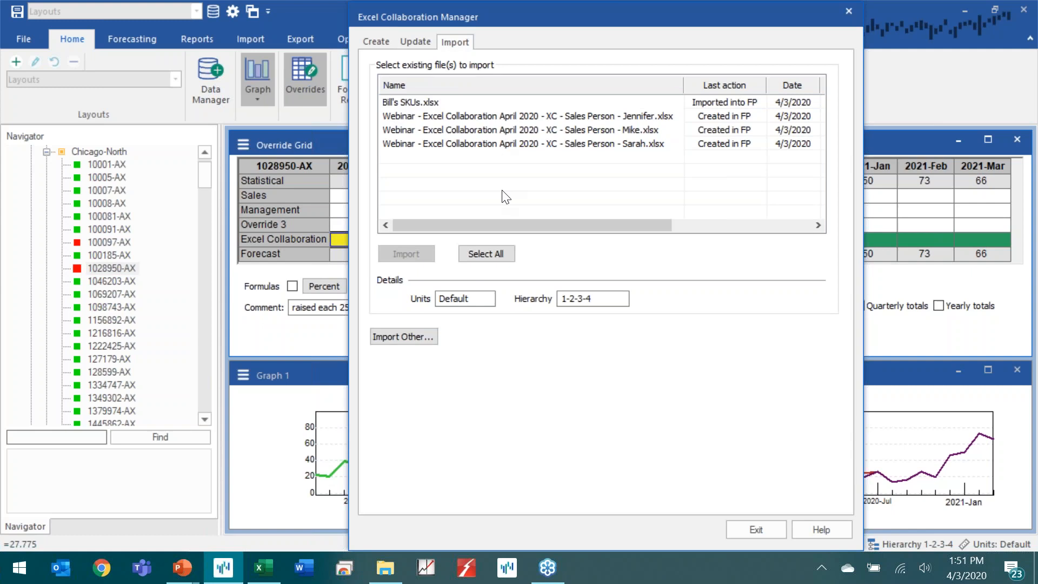
# Step: Export one salesperson's SKUs as a filtered single file using the By Selection.xlsx template, replacing the existing SKUs by Selection workbook
pyautogui.click(371, 43)
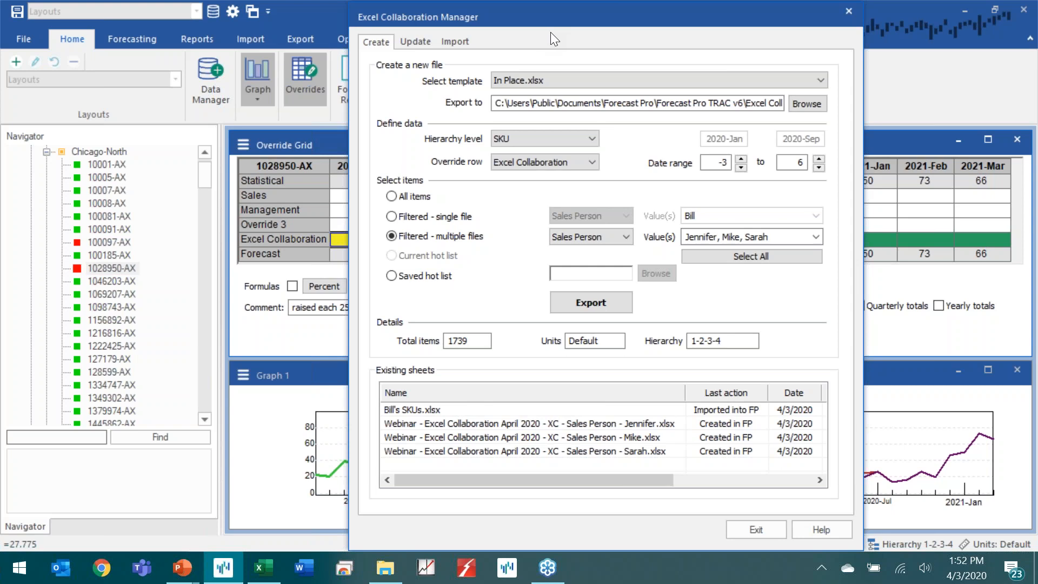
pyautogui.click(530, 85)
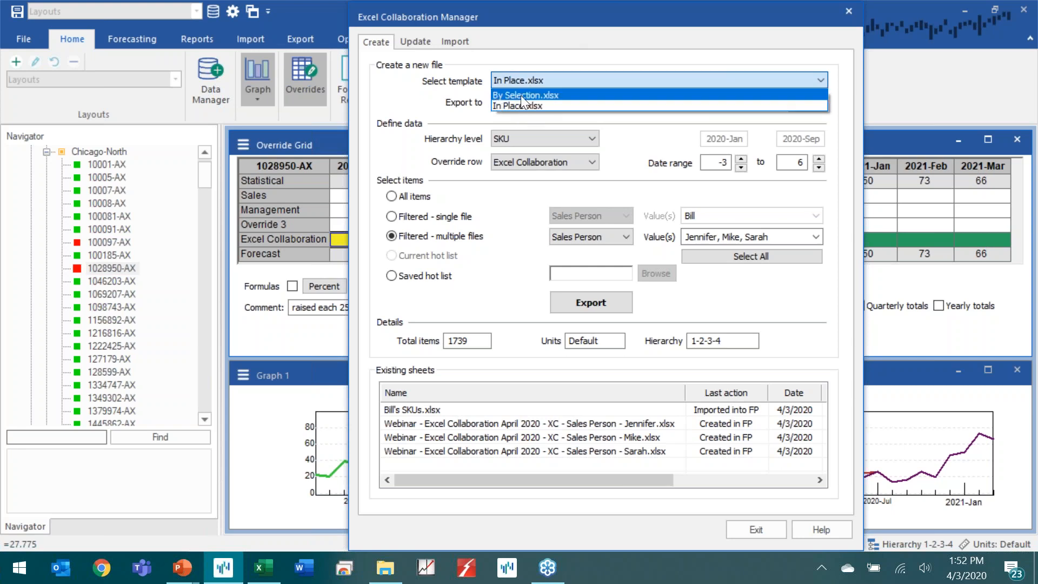
pyautogui.click(520, 95)
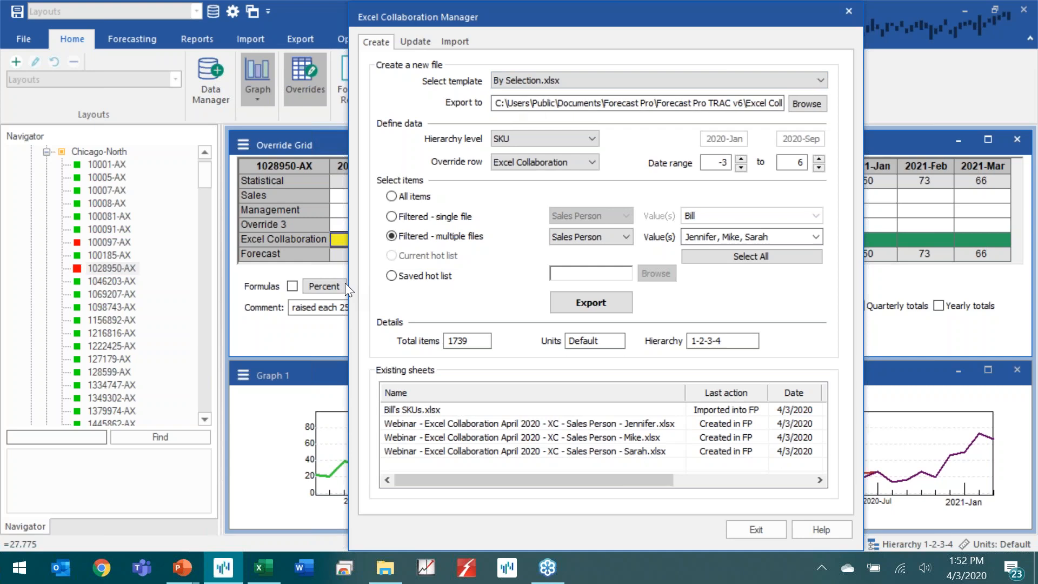
pyautogui.click(391, 216)
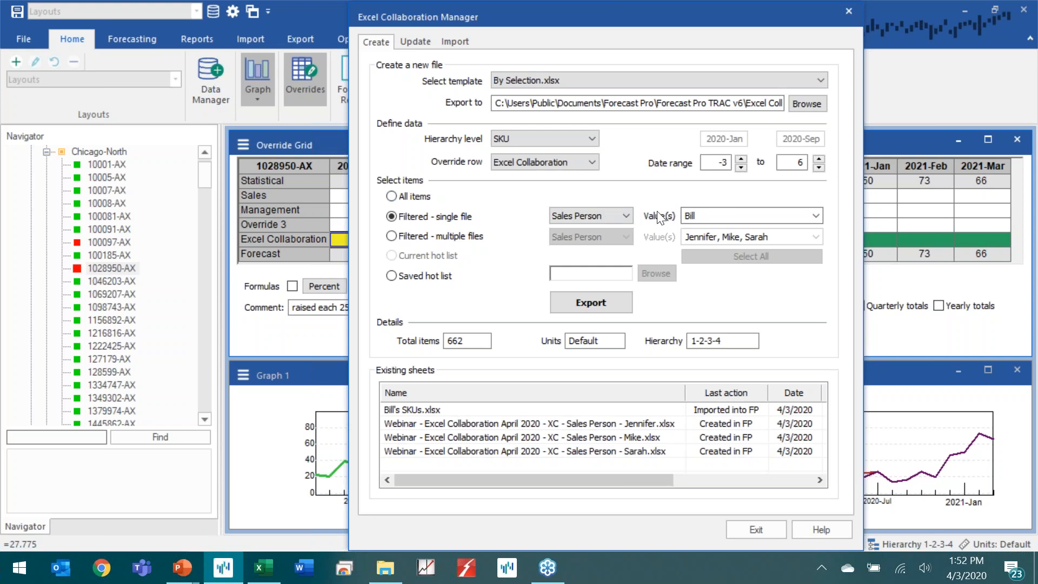
pyautogui.click(614, 304)
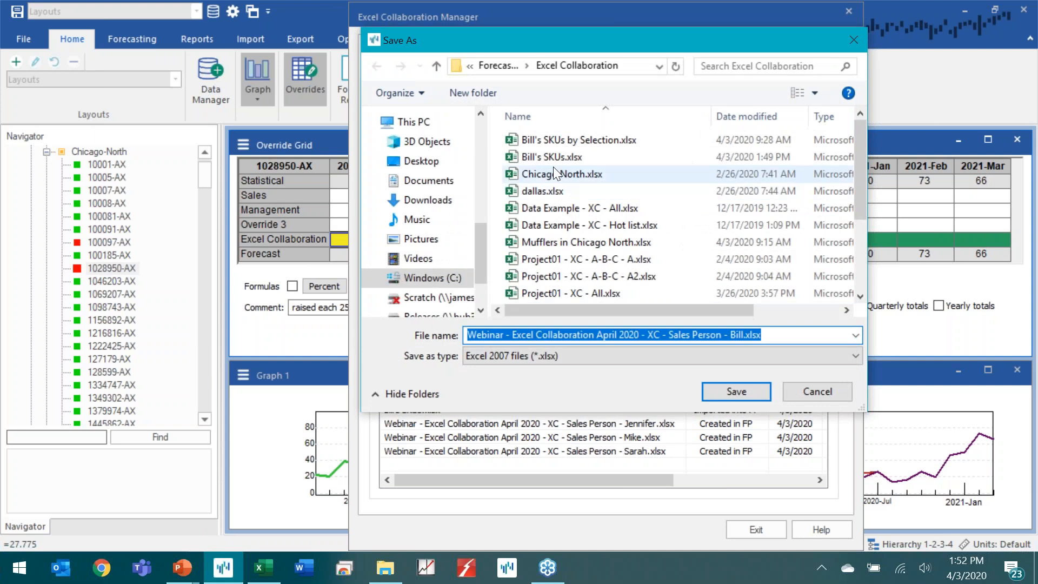
pyautogui.click(557, 142)
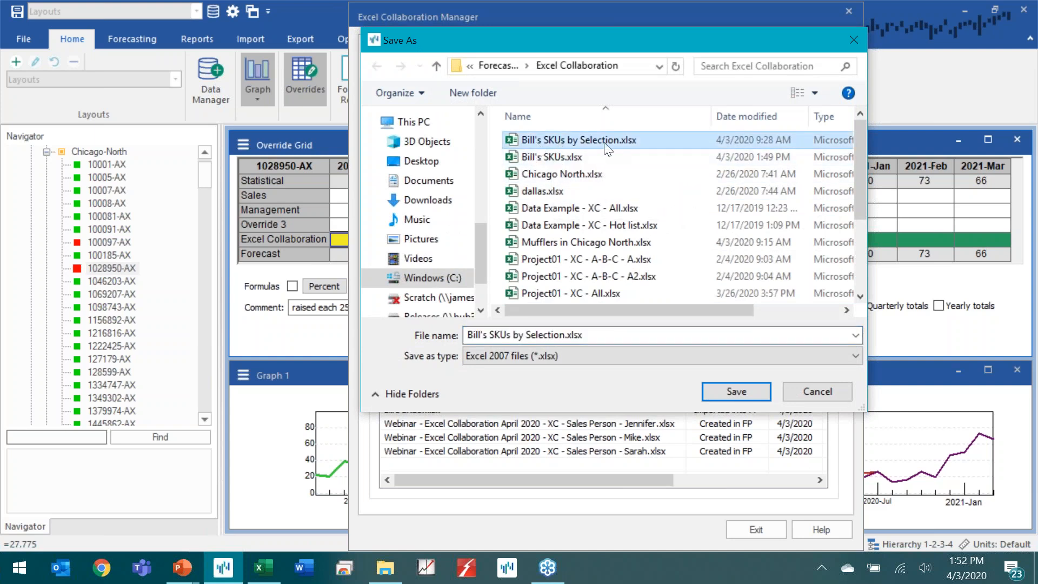
pyautogui.click(740, 391)
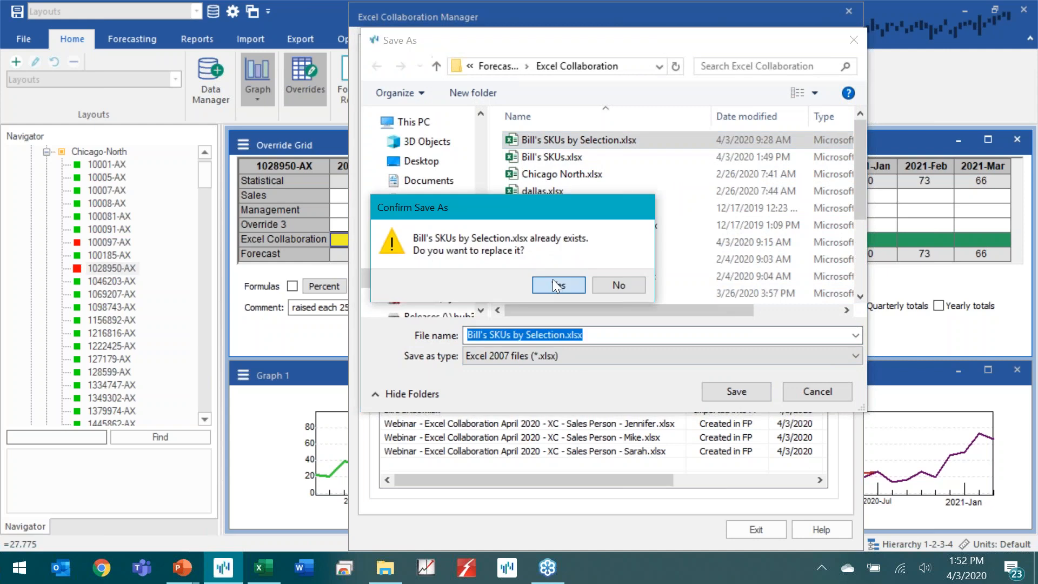
pyautogui.click(552, 278)
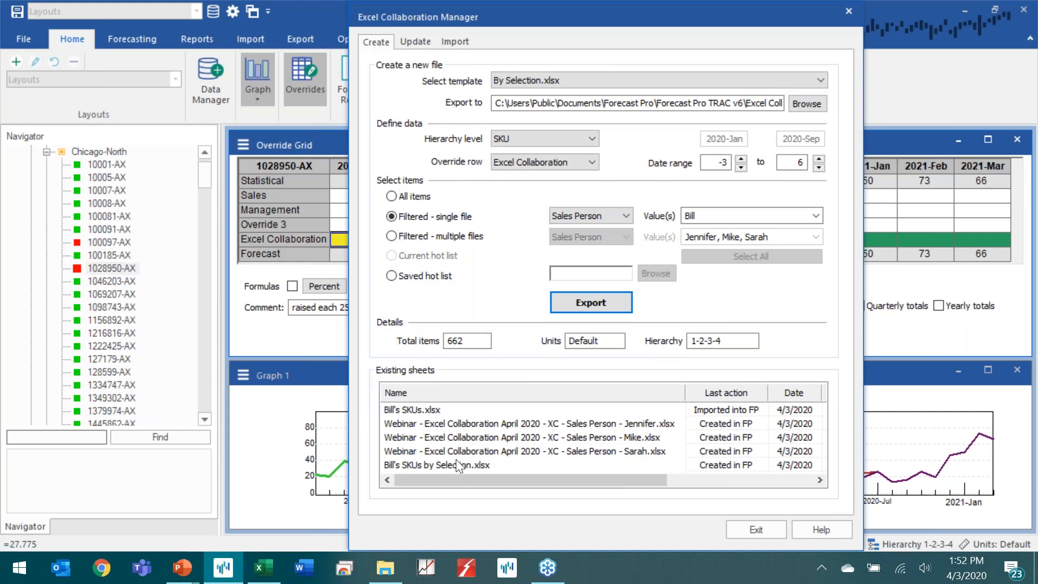
# Step: Open the newly exported SKUs by Selection workbook in Excel from the manager's list of existing sheets
pyautogui.click(407, 466)
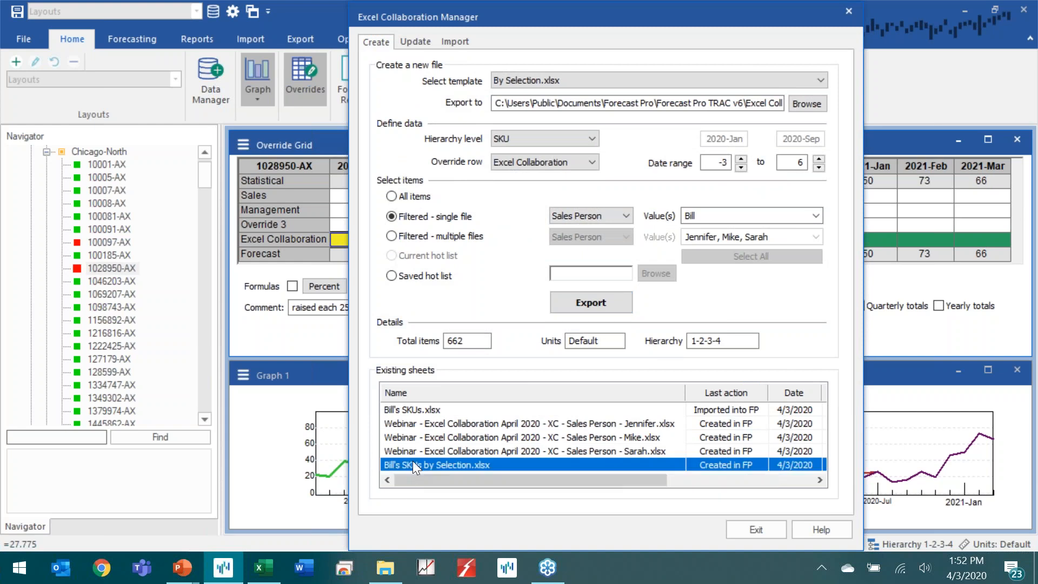
pyautogui.rightClick(413, 465)
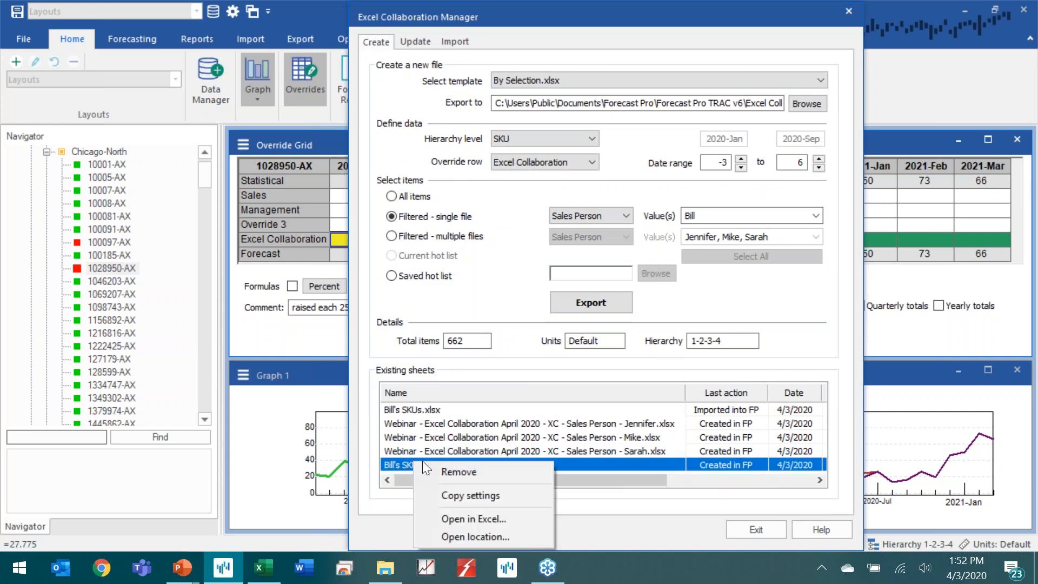
pyautogui.click(547, 524)
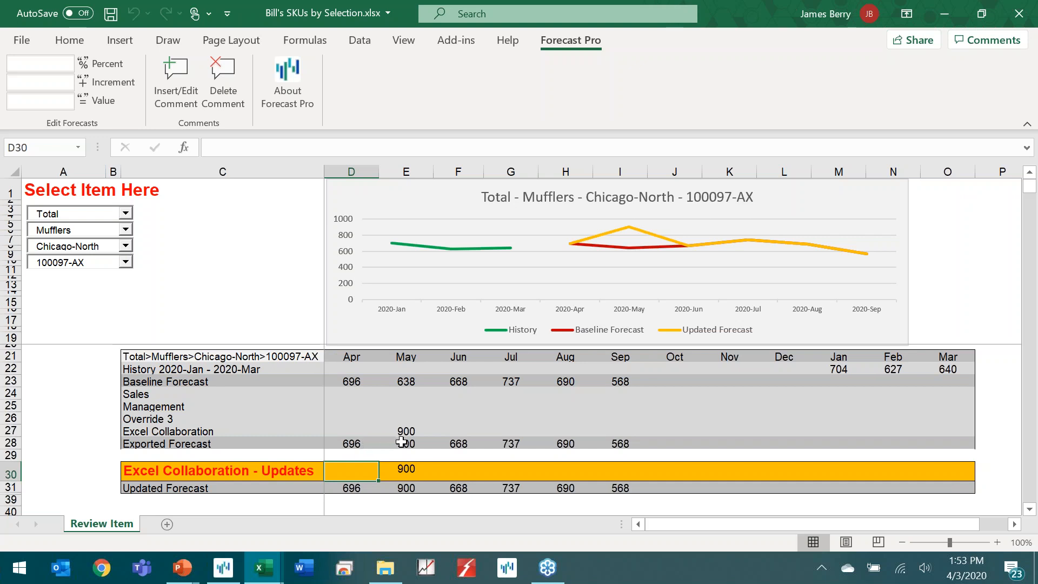
# Step: Switch to Forecast Pro TRAC, exit the Excel Collaboration Manager and return to the SKUs by Selection workbook in Excel
pyautogui.click(233, 575)
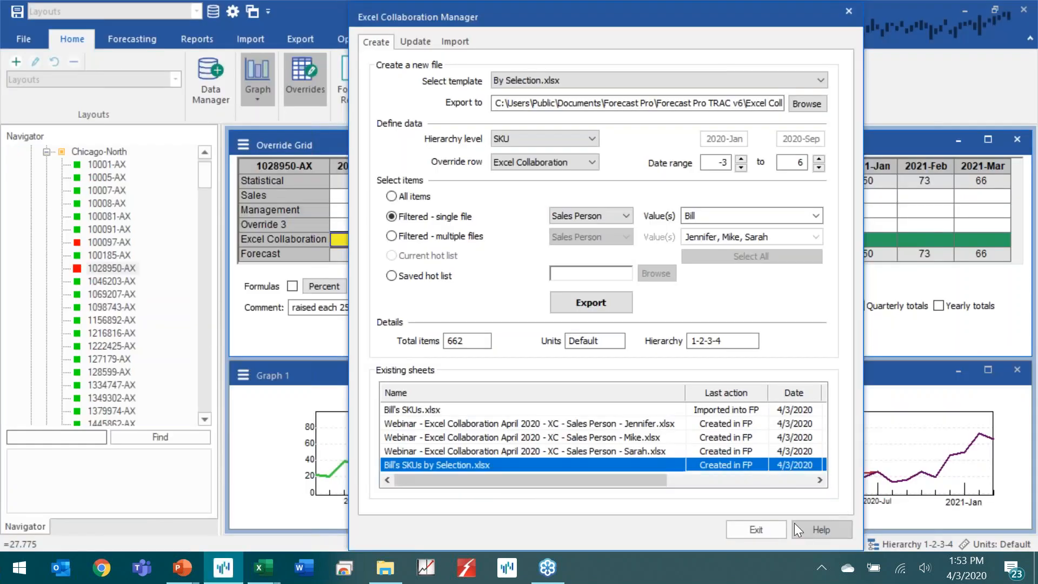
pyautogui.click(779, 528)
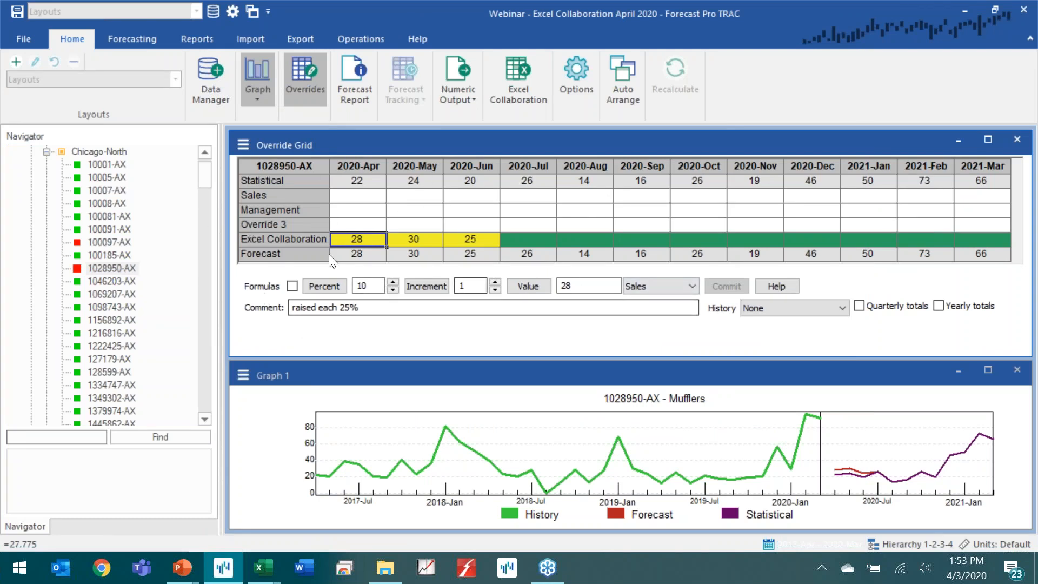
pyautogui.moveTo(290, 561)
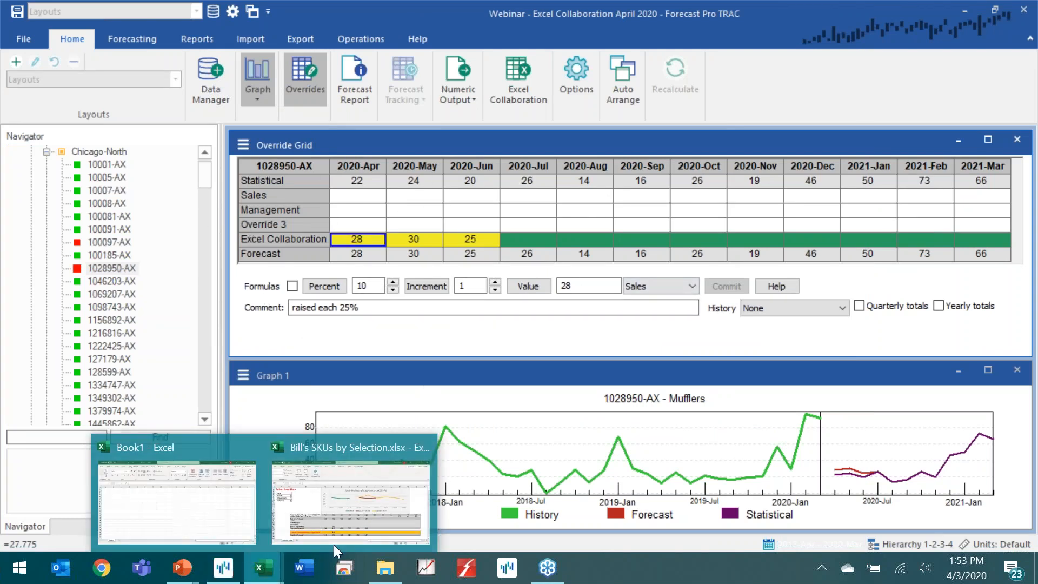
pyautogui.click(366, 502)
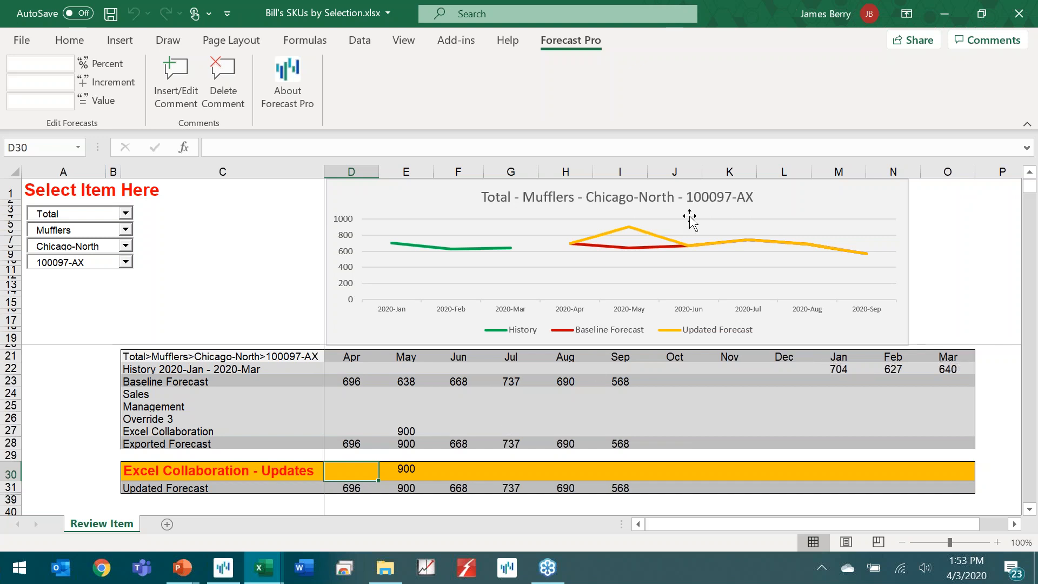
# Step: Review Chicago-North Mufflers items 100185-AX and 1028950-AX on the Review Item sheet, ending with SKU 1046203-AX selected
pyautogui.click(126, 263)
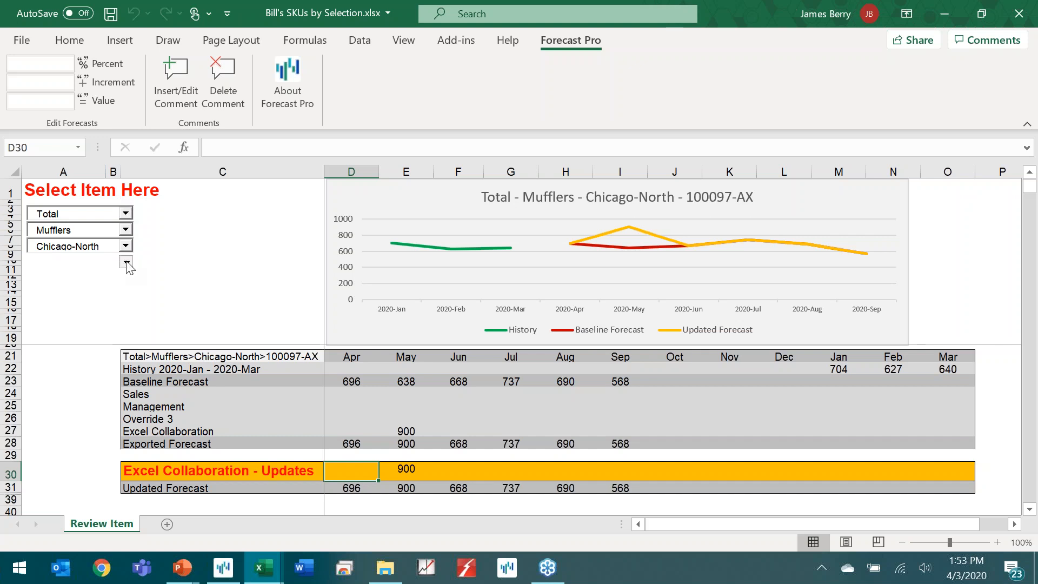
pyautogui.click(106, 289)
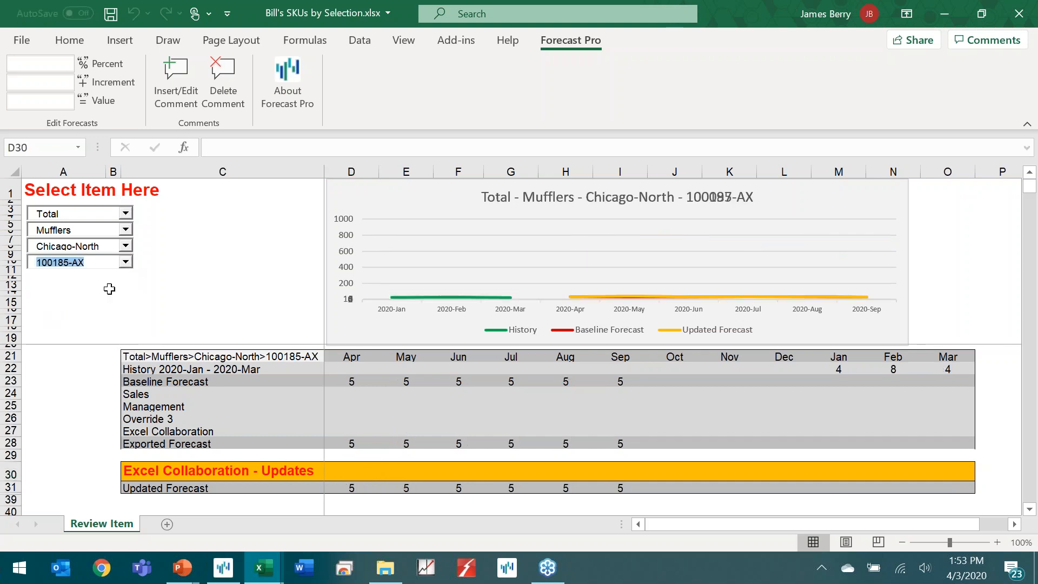
pyautogui.click(125, 261)
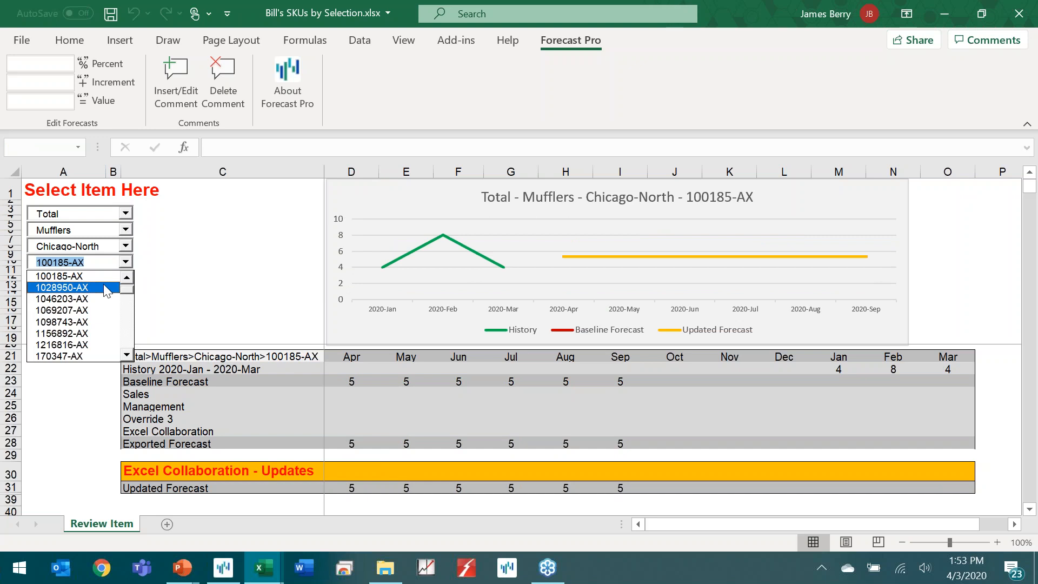
pyautogui.click(107, 287)
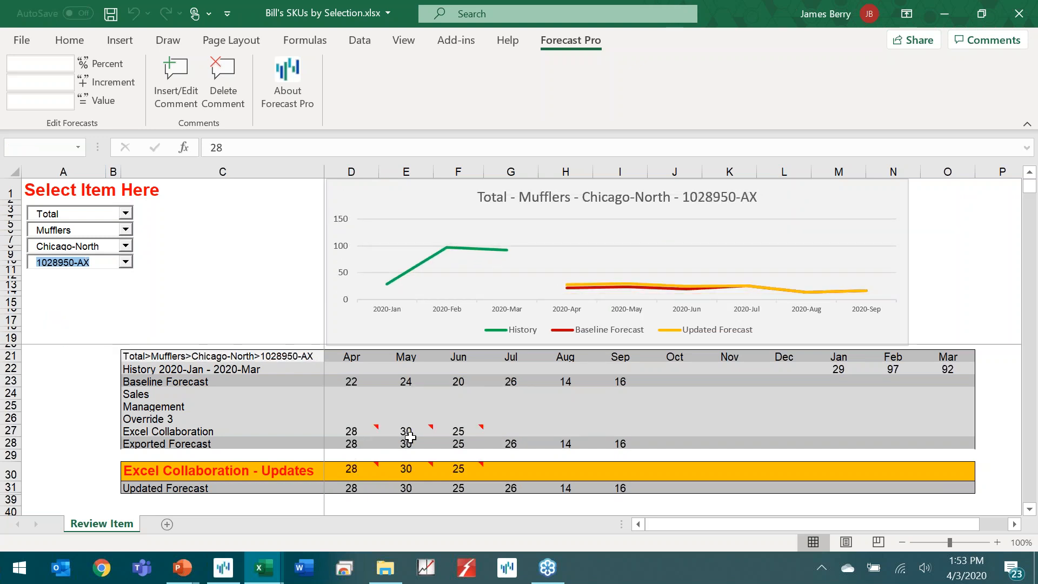
pyautogui.click(126, 262)
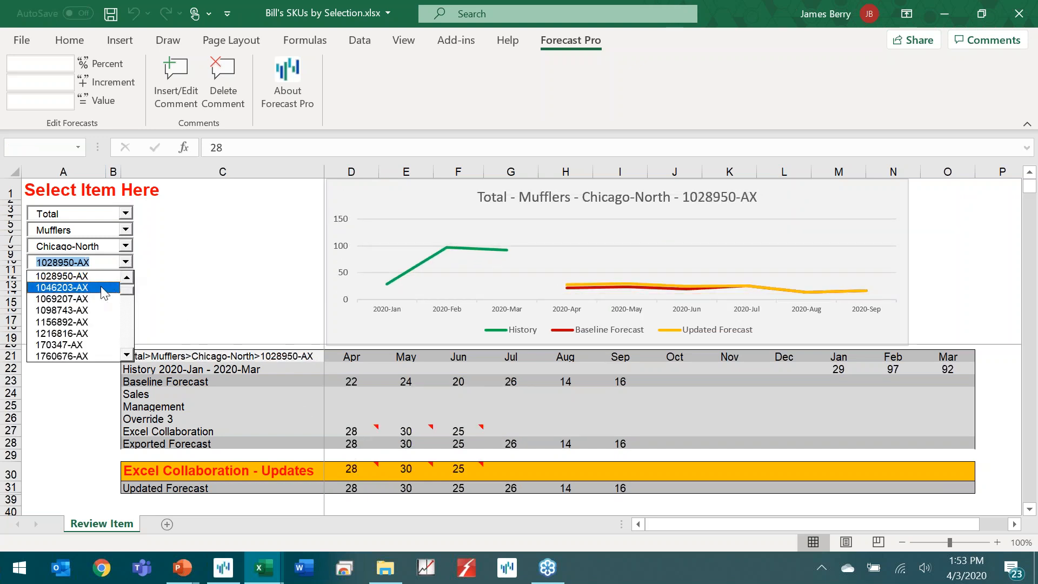
pyautogui.click(105, 287)
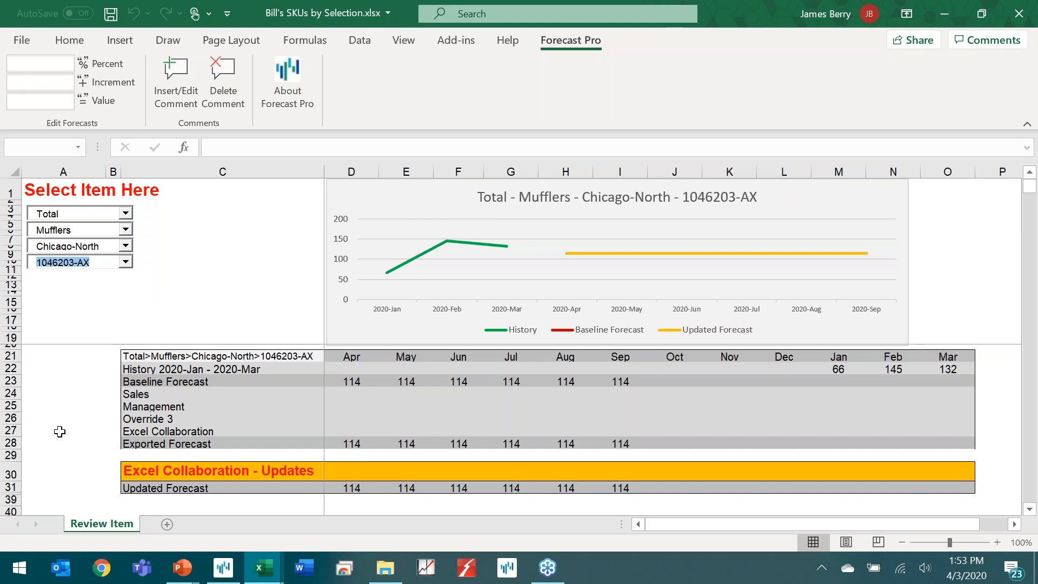
# Step: Try to edit the April cell of the exported Excel Collaboration row for SKU 1046203-AX
pyautogui.click(389, 404)
pyautogui.click(351, 425)
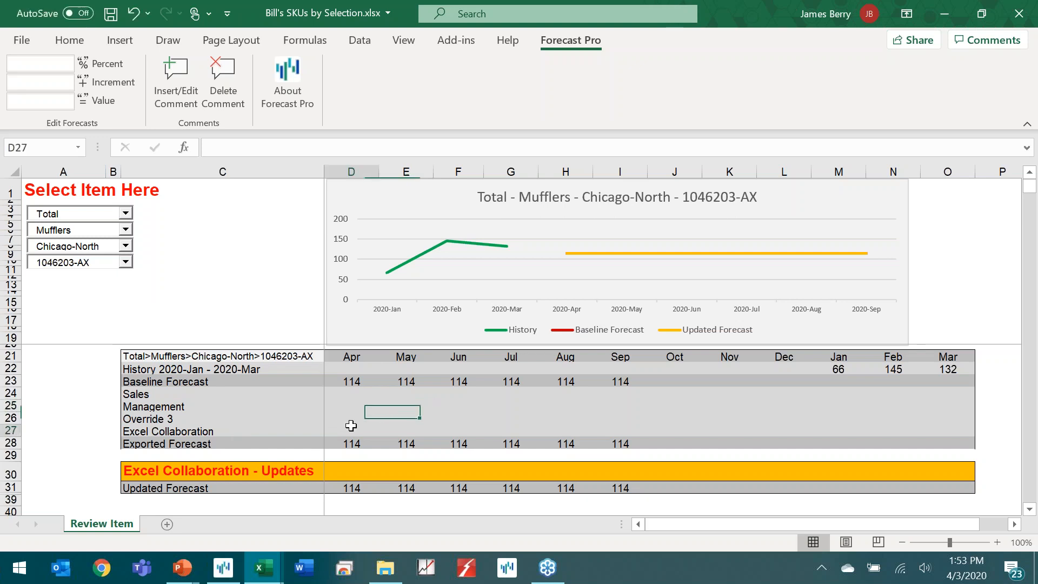
pyautogui.doubleClick(364, 426)
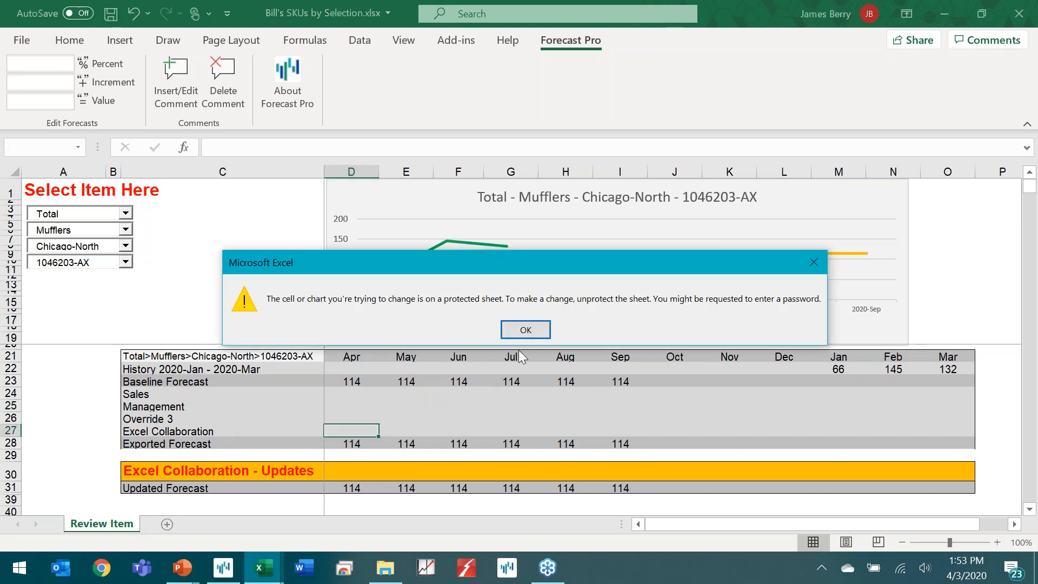
pyautogui.click(526, 330)
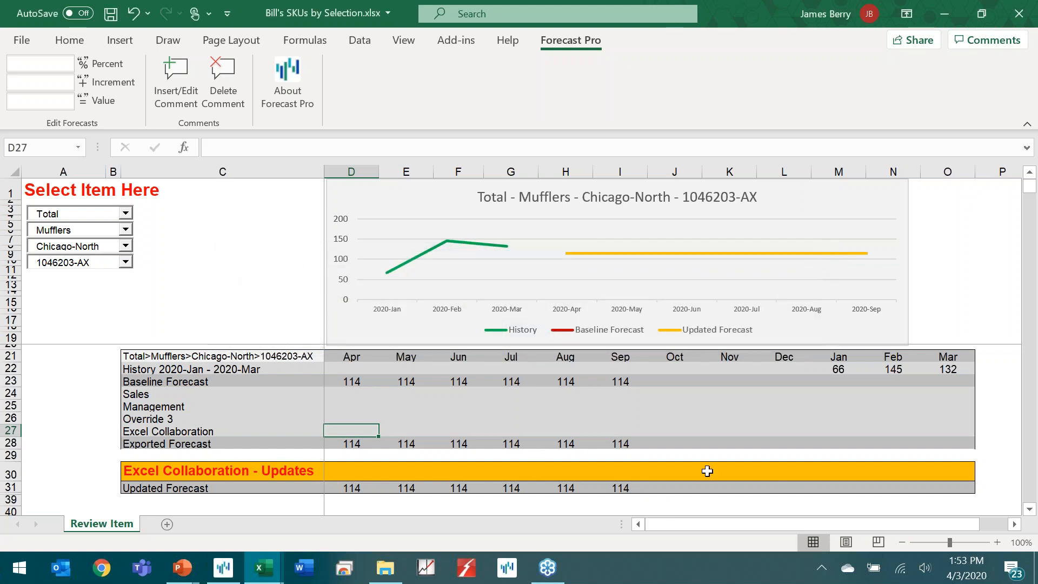
# Step: Enter 200 as the May override in the Excel Collaboration - Updates row for SKU 1046203-AX
pyautogui.click(412, 473)
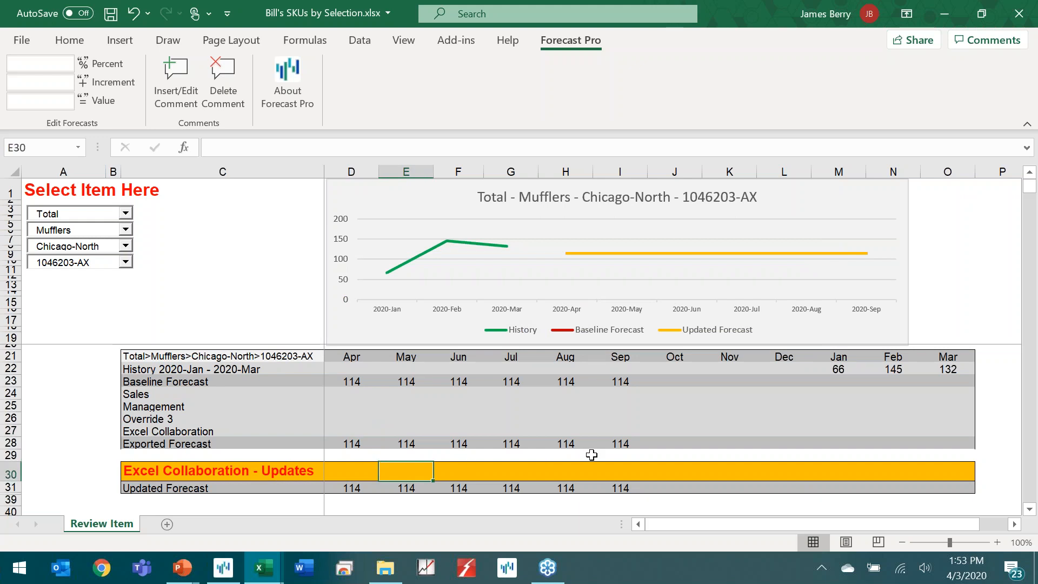
pyautogui.write('200')
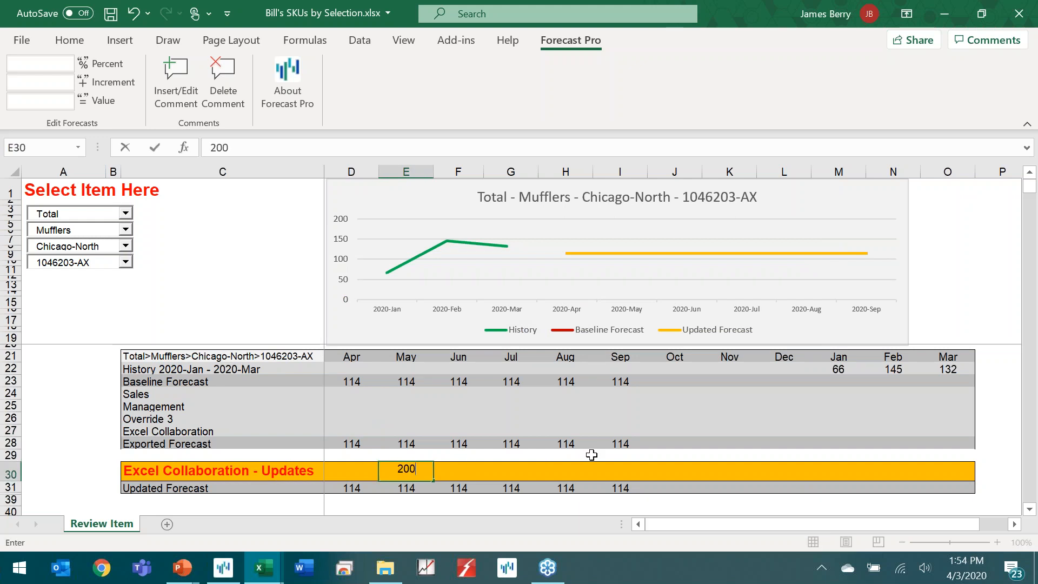
pyautogui.press('Return')
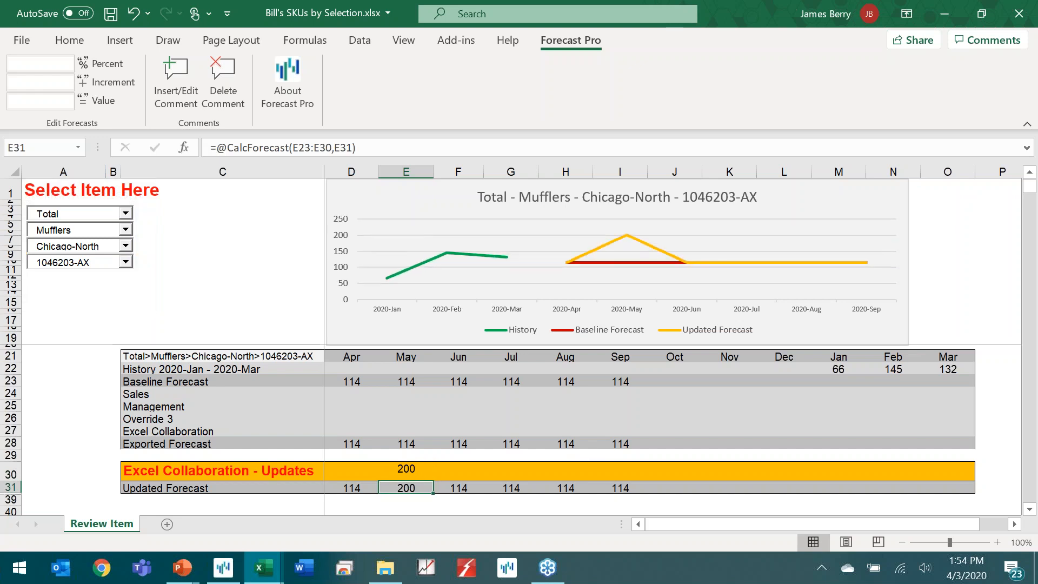
# Step: Attach the comment "set at 200" to the May override in the Excel Collaboration - Updates row
pyautogui.click(411, 477)
pyautogui.click(164, 90)
pyautogui.write('set at 200')
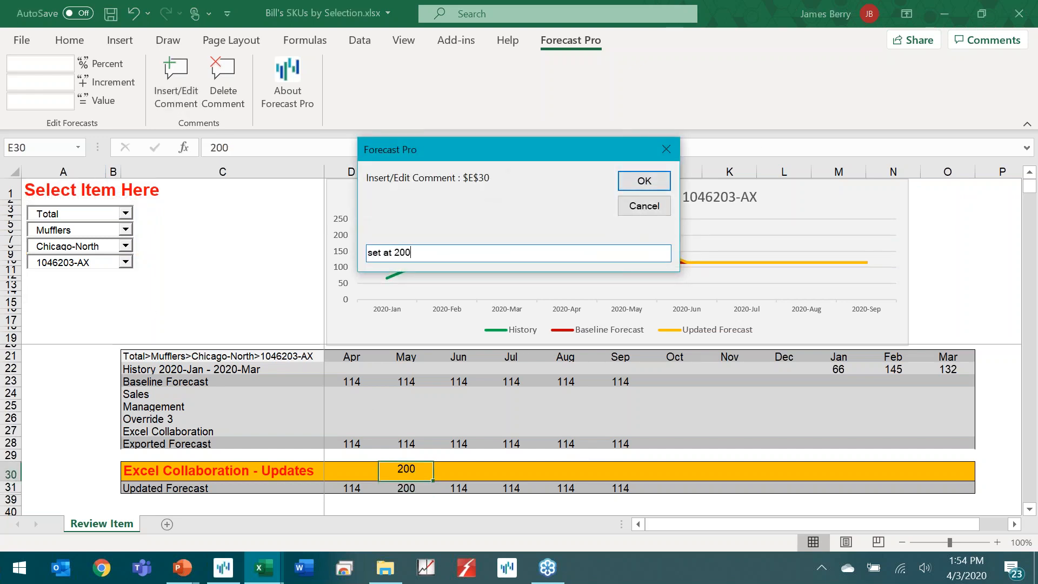
pyautogui.click(643, 181)
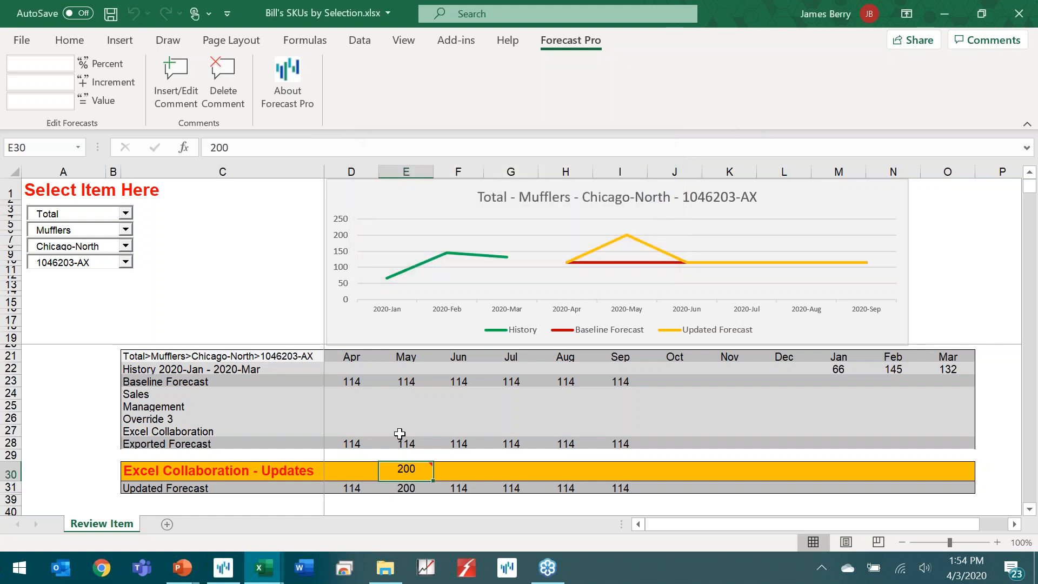
# Step: Select SKU 1156892-AX and enter its July override as the exported forecast times three, =G28*3, in the Excel Collaboration - Updates row
pyautogui.click(125, 261)
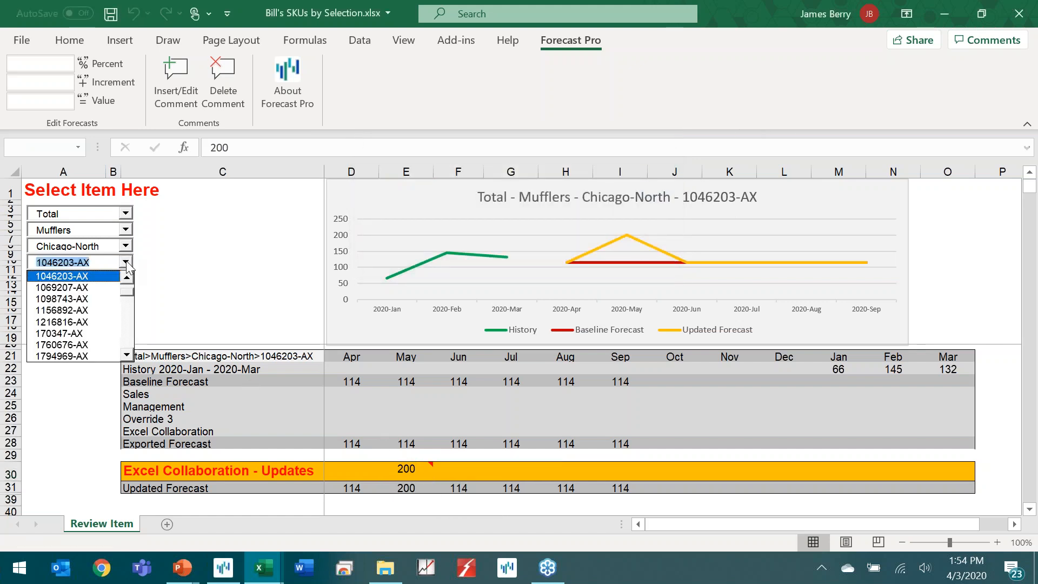
pyautogui.click(97, 289)
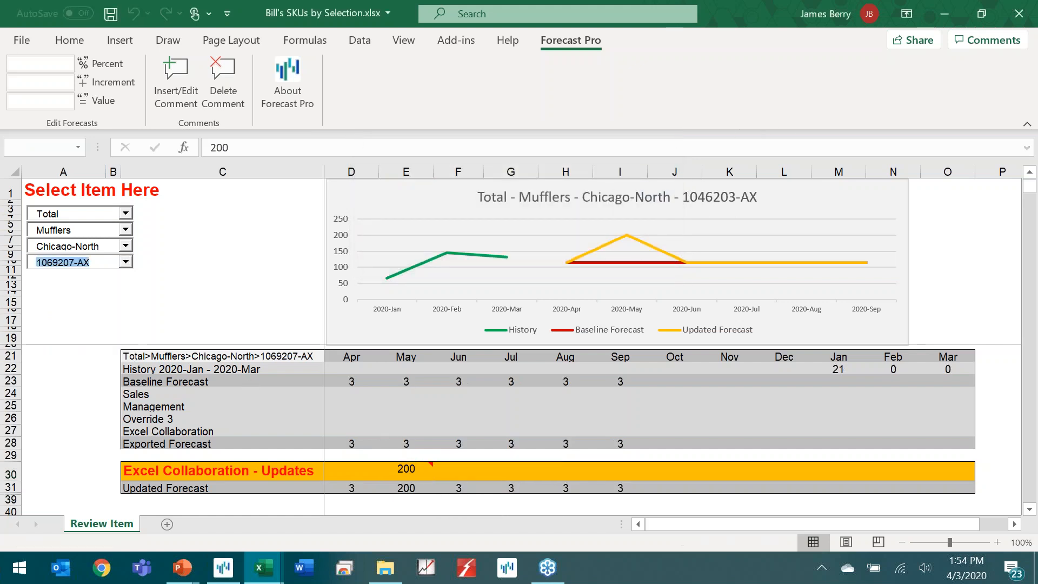
pyautogui.click(126, 262)
pyautogui.click(103, 298)
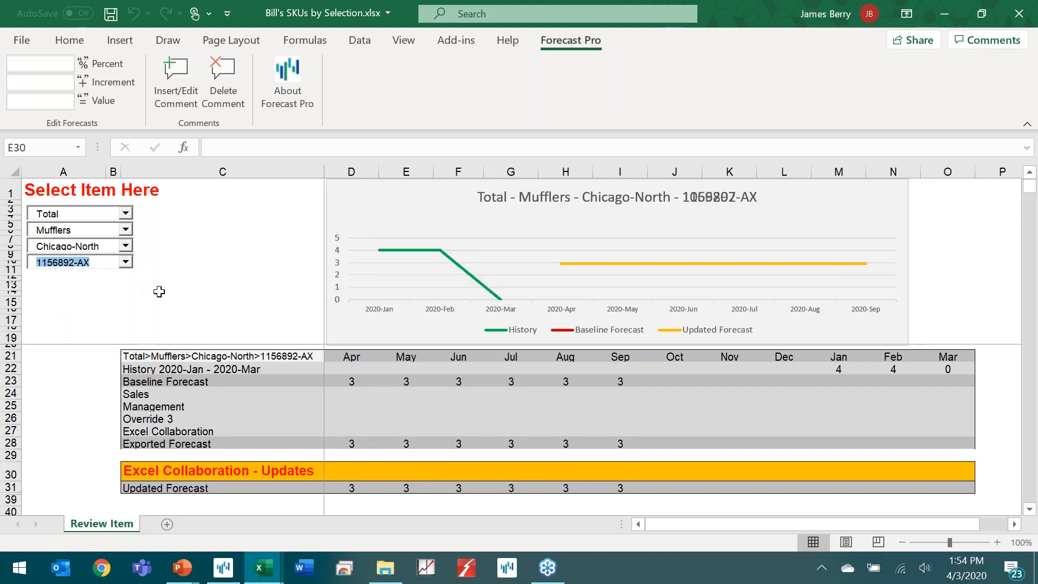
pyautogui.click(519, 474)
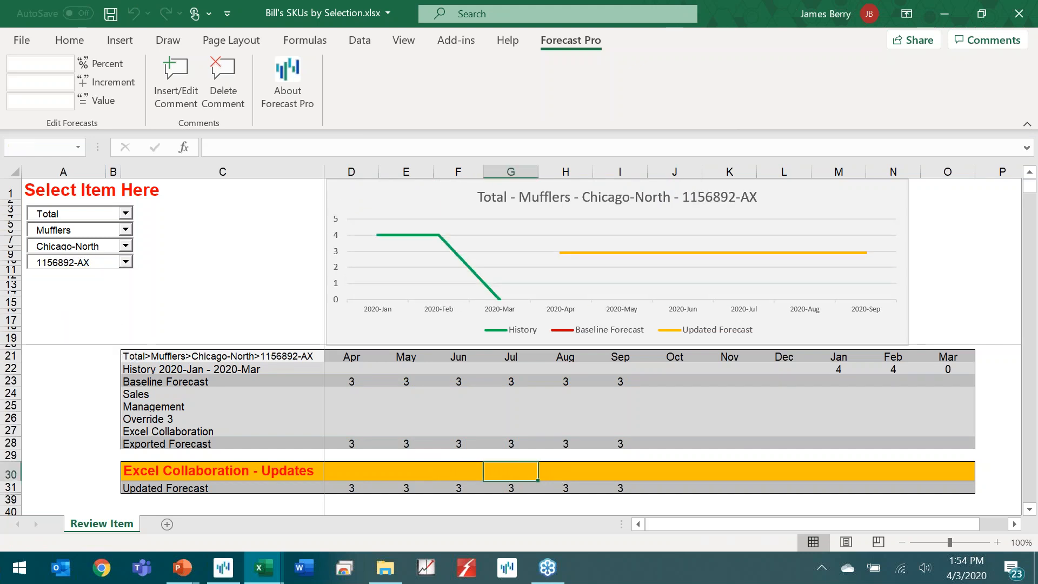
pyautogui.write('=')
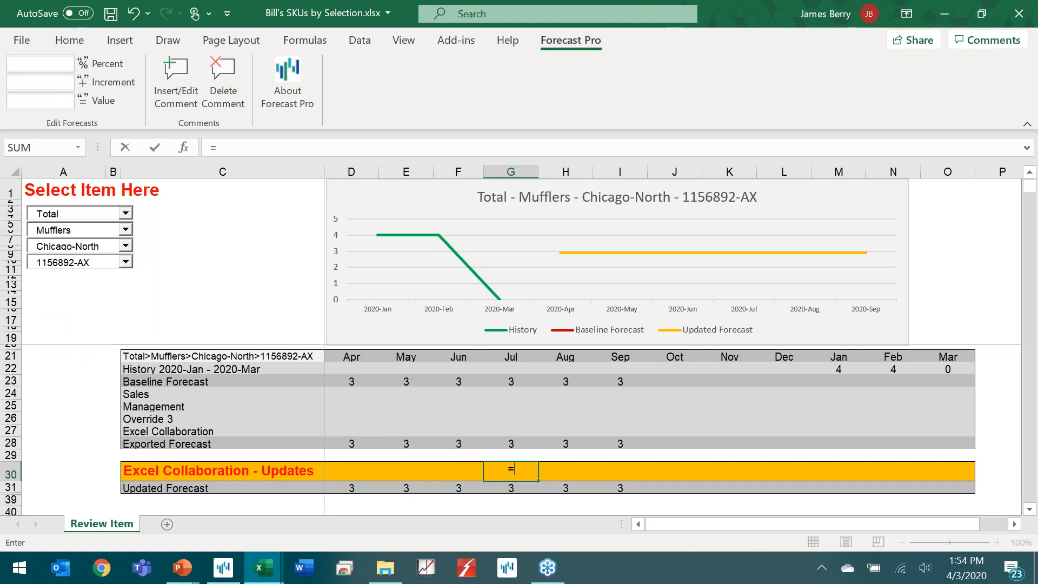
pyautogui.click(516, 443)
pyautogui.write('*')
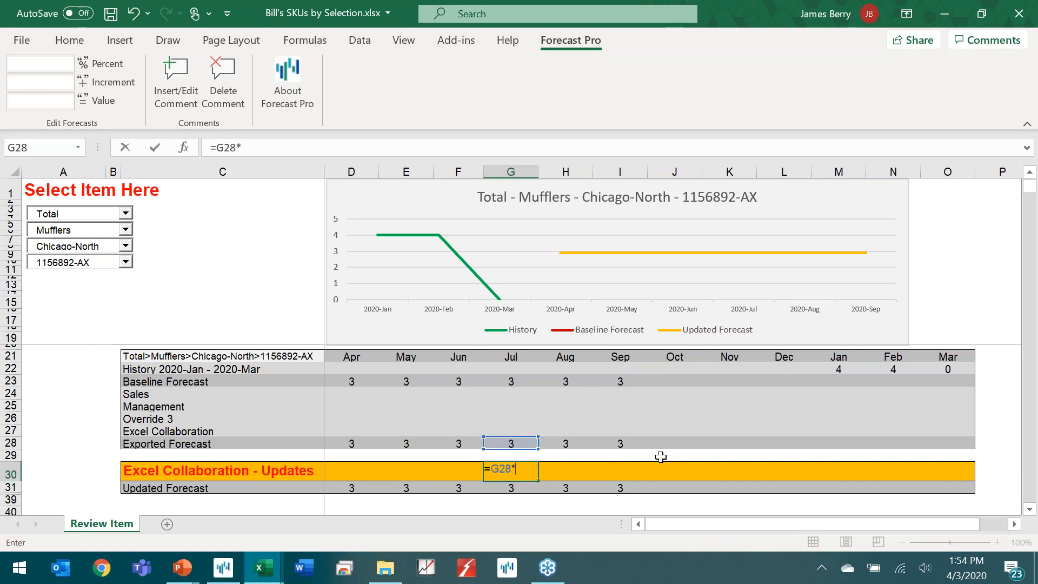
pyautogui.write('3')
pyautogui.press('Return')
# Step: Attach the comment "set to 9 units" to the July override of SKU 1156892-AX
pyautogui.click(513, 470)
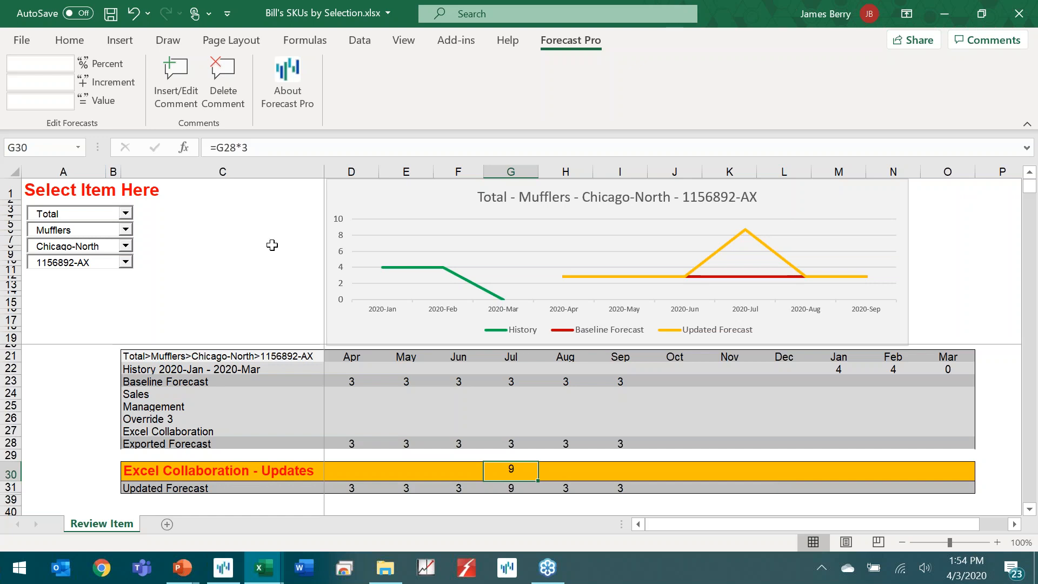
pyautogui.click(176, 87)
pyautogui.write('se')
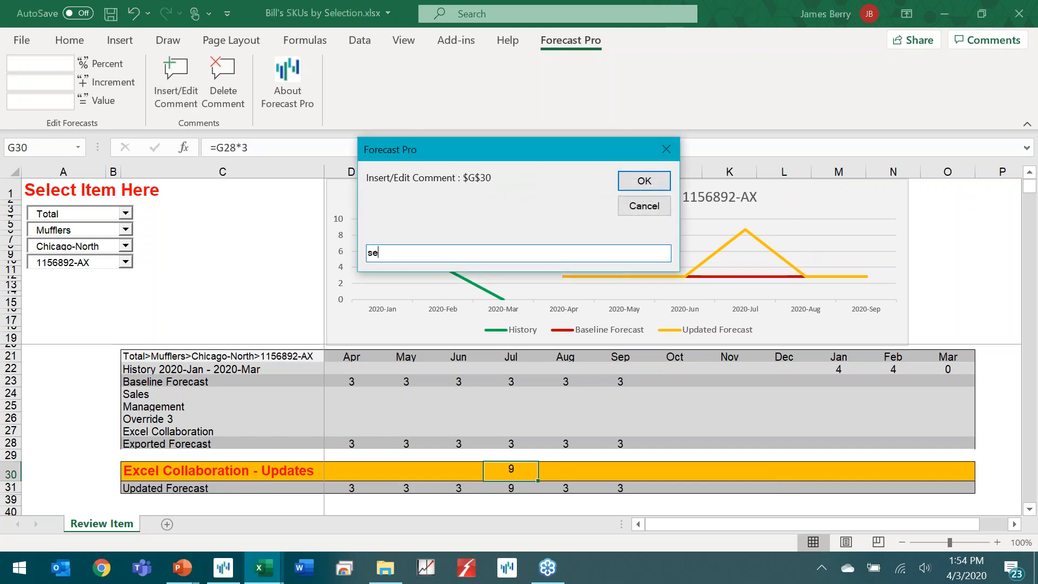
pyautogui.write('t to 9 units')
pyautogui.press('Return')
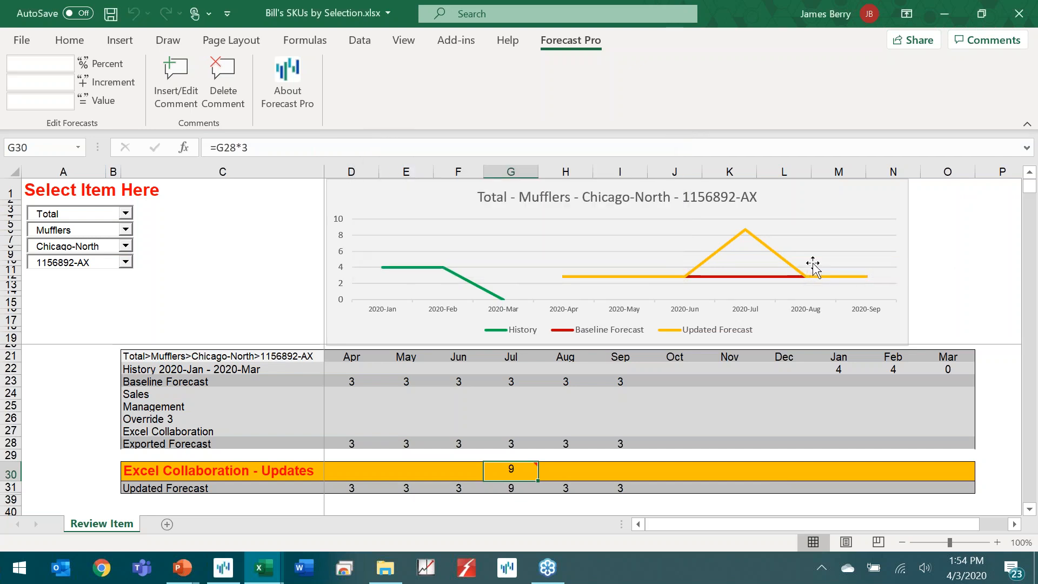
# Step: Save and close the SKUs by Selection workbook, switch to Forecast Pro TRAC and open the Excel Collaboration Manager
pyautogui.hotkey('ctrl', 's')
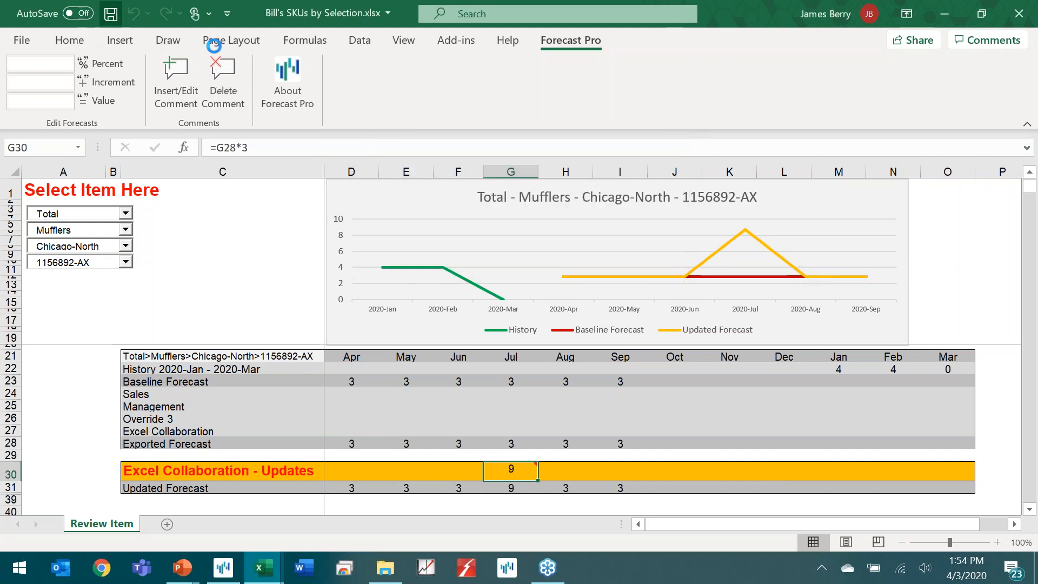
pyautogui.click(1019, 13)
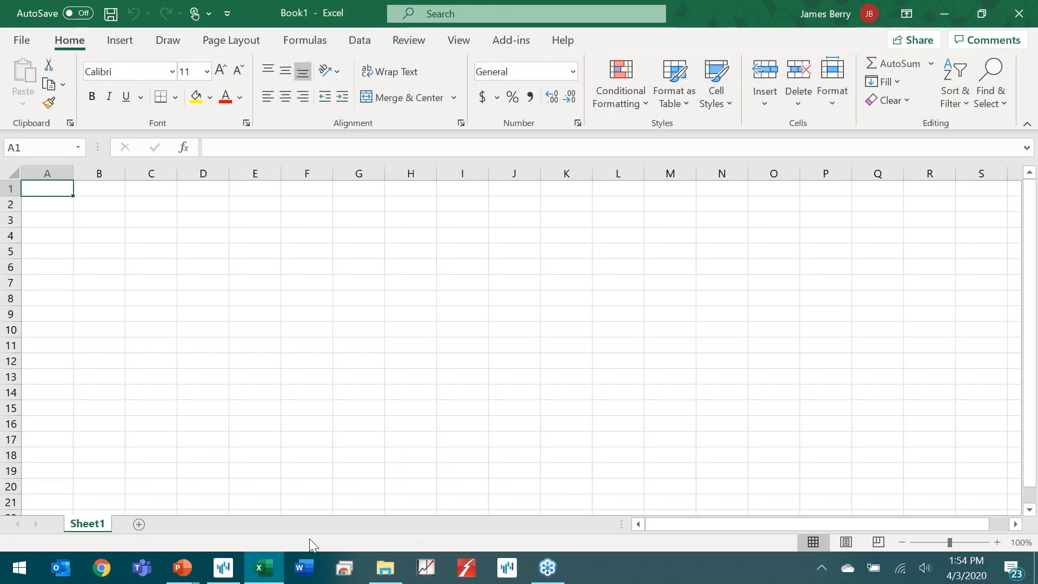
pyautogui.click(223, 567)
pyautogui.click(504, 81)
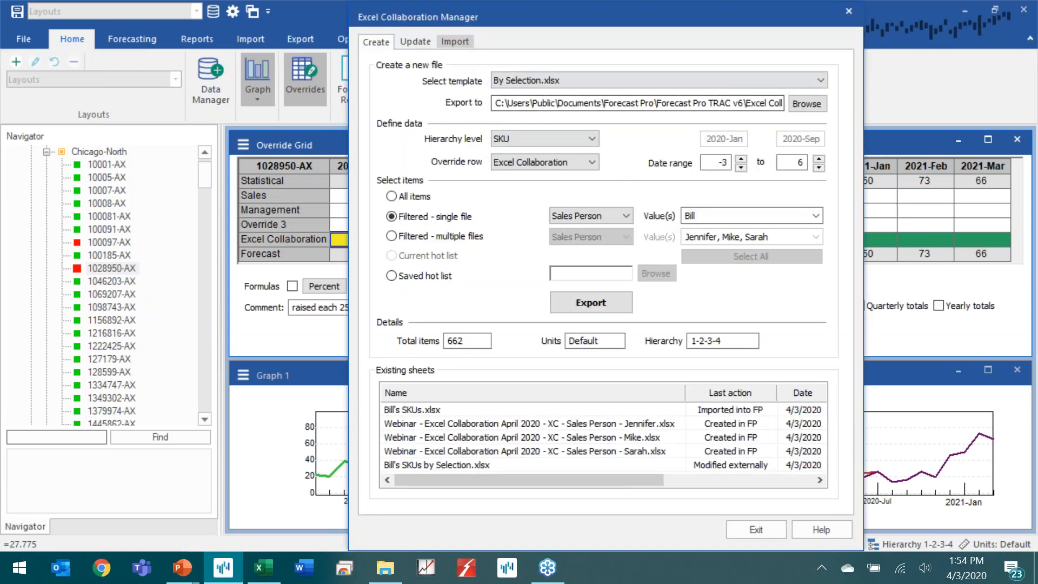
# Step: Import the externally modified SKUs by Selection workbook and exit the Excel Collaboration Manager
pyautogui.click(455, 42)
pyautogui.click(410, 158)
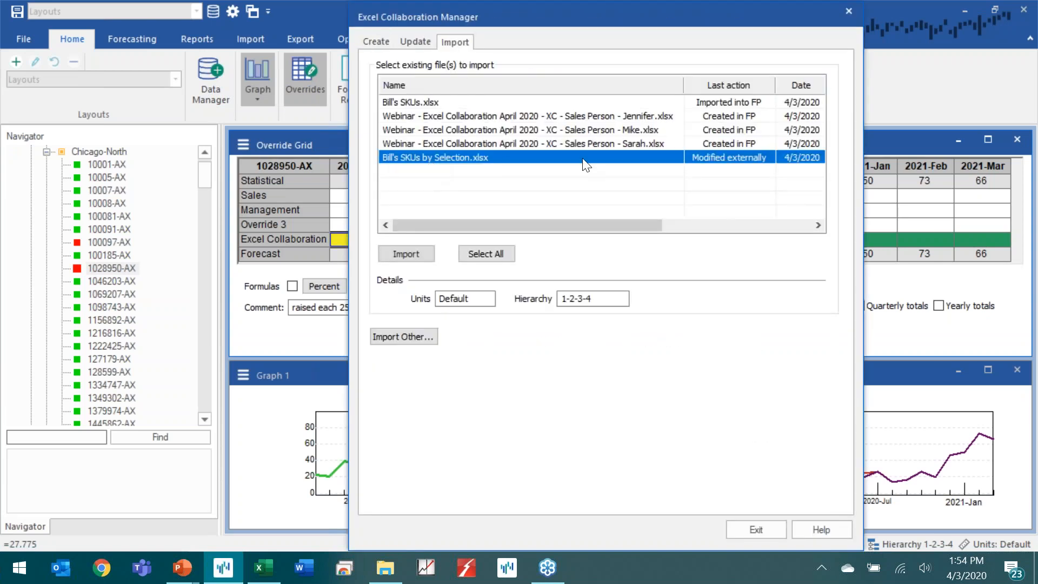
pyautogui.click(410, 252)
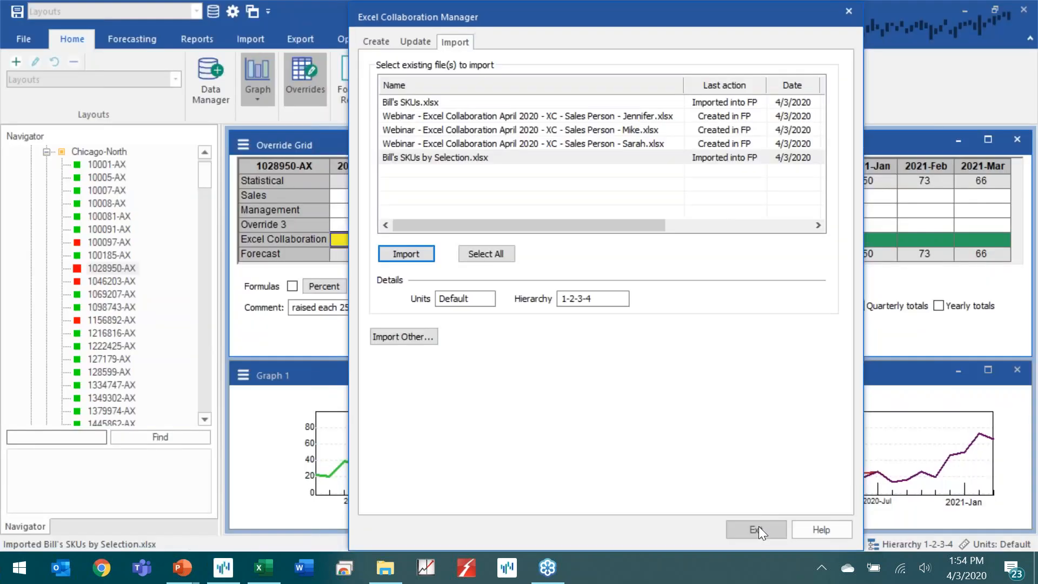
pyautogui.click(755, 527)
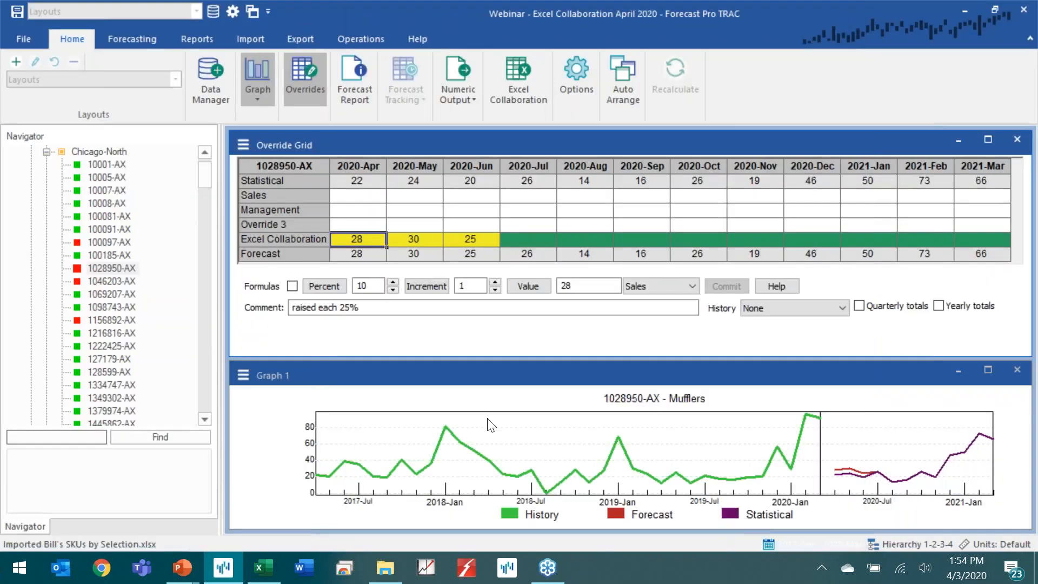
# Step: Examine the imported overrides of SKUs 1046203-AX and 1156892-AX and the item selection options in the Excel Collaboration Manager
pyautogui.click(98, 279)
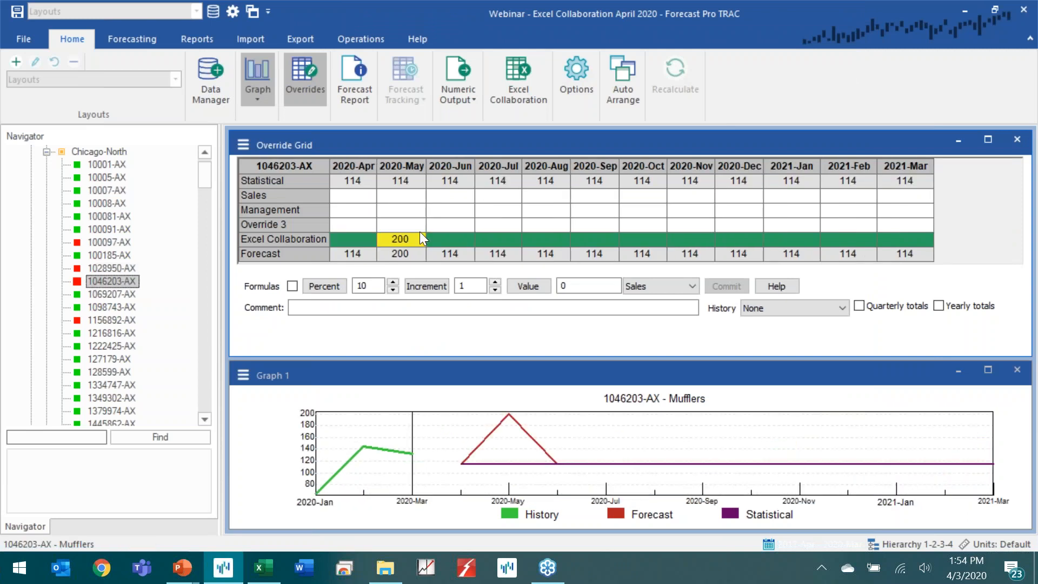
pyautogui.click(113, 320)
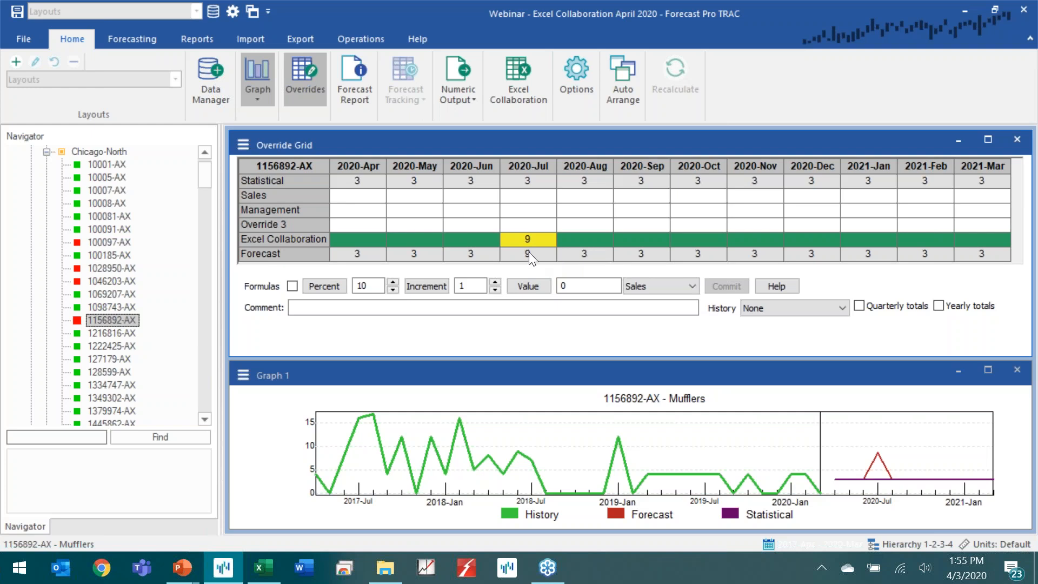
pyautogui.click(512, 82)
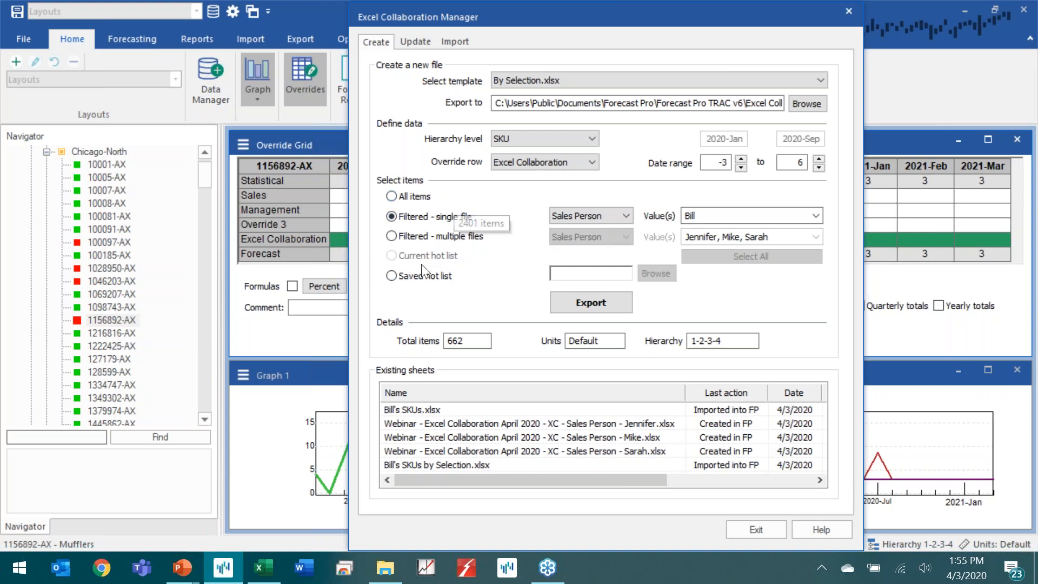
pyautogui.click(847, 11)
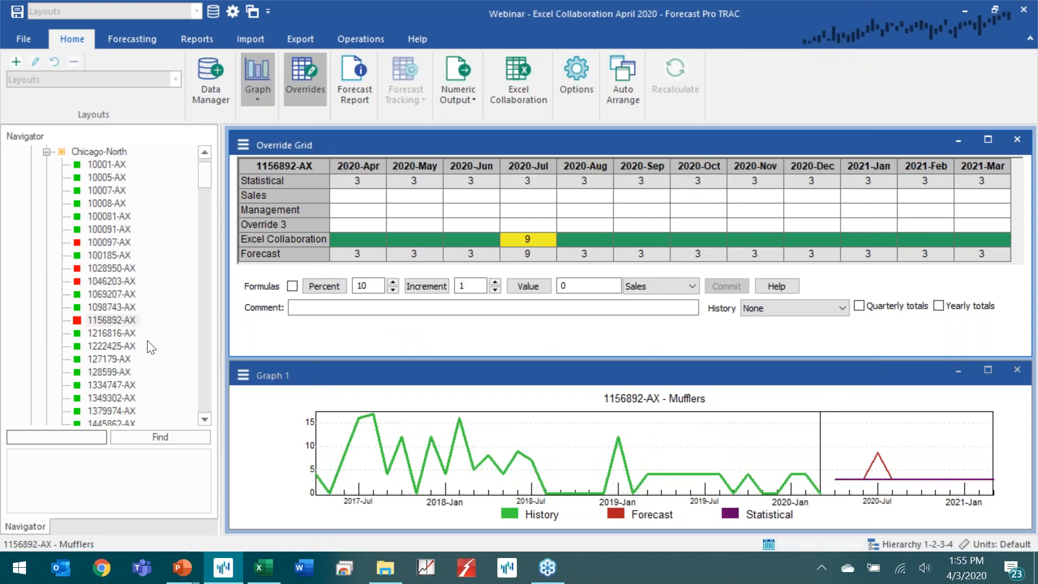
# Step: Build a hot list from the Chicago-North and New York branches of Mufflers in the Navigator
pyautogui.moveTo(204, 189); pyautogui.dragTo(203, 167)
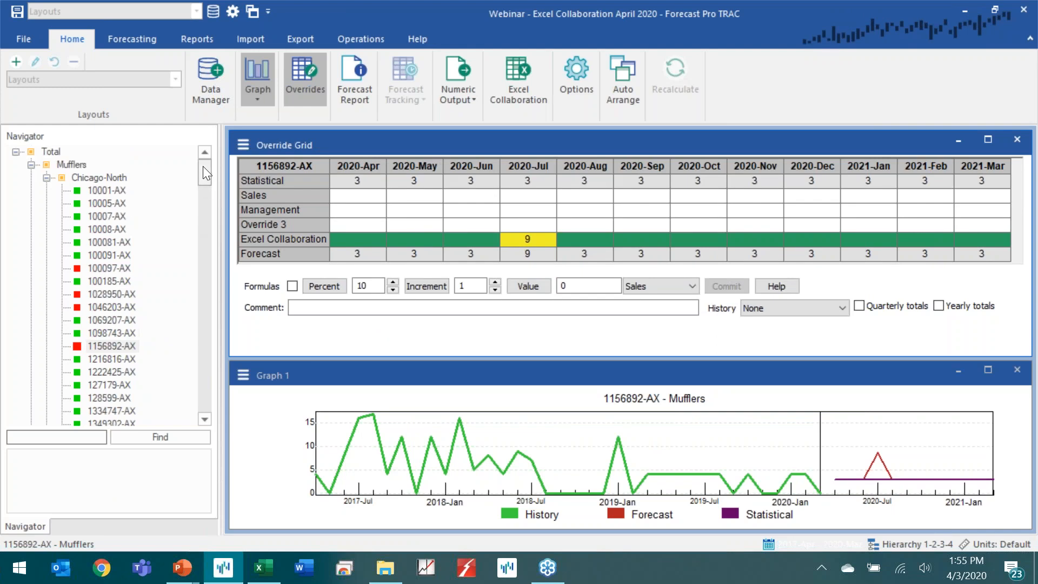
pyautogui.click(105, 177)
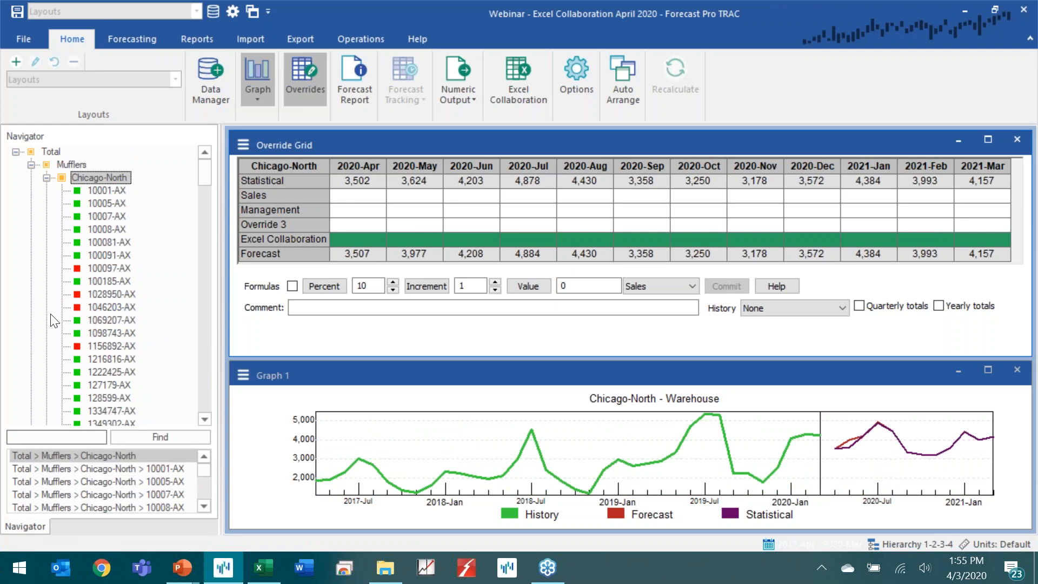
pyautogui.click(47, 177)
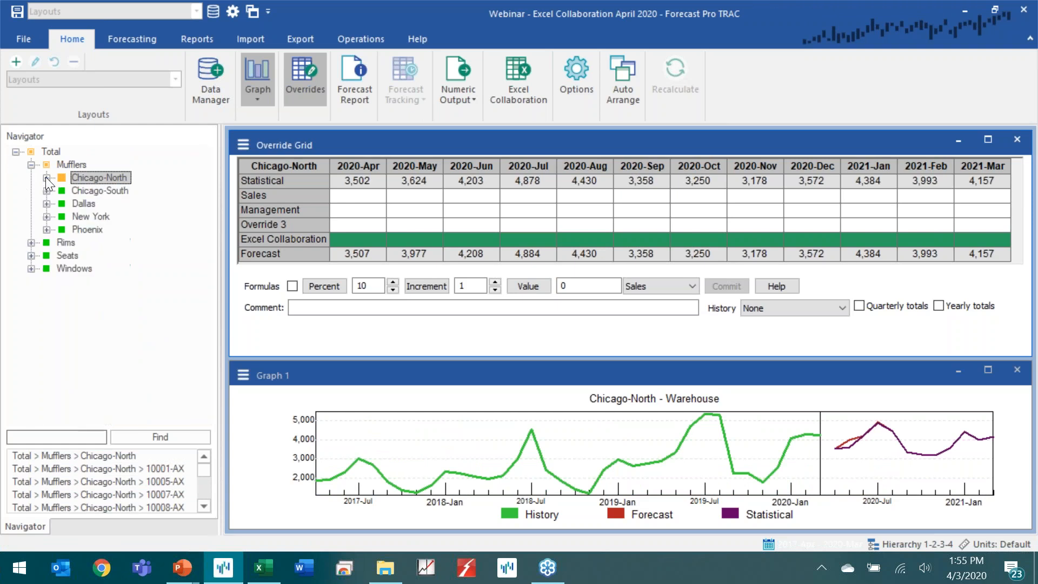
pyautogui.click(47, 216)
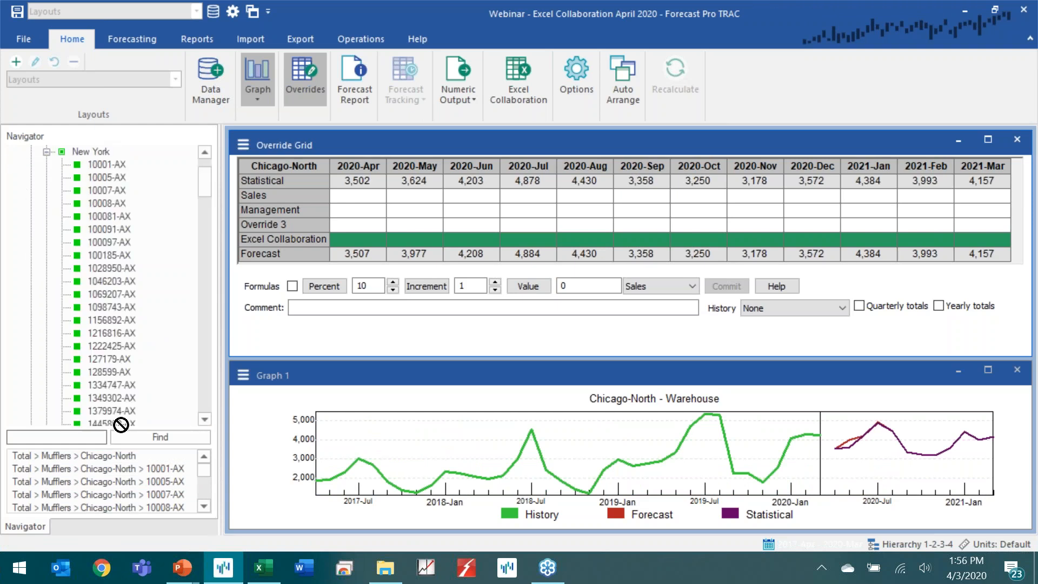
pyautogui.moveTo(207, 472)
pyautogui.mouseDown()
pyautogui.moveTo(199, 510)
pyautogui.moveTo(207, 453)
pyautogui.mouseUp()
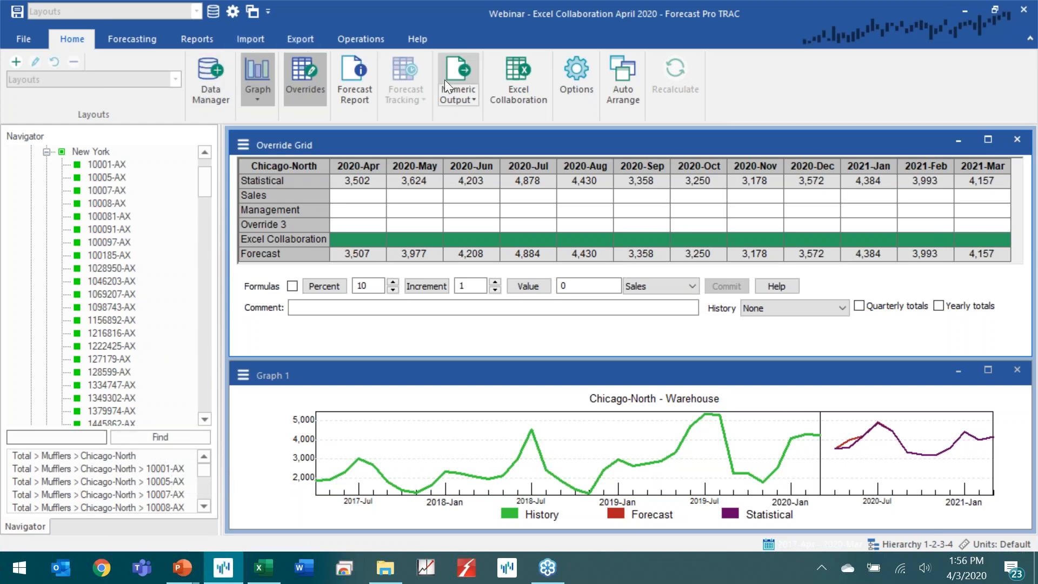
# Step: Export the current hot list with the By Selection template to a file named "Mufflers in Chicago and New York"
pyautogui.click(511, 76)
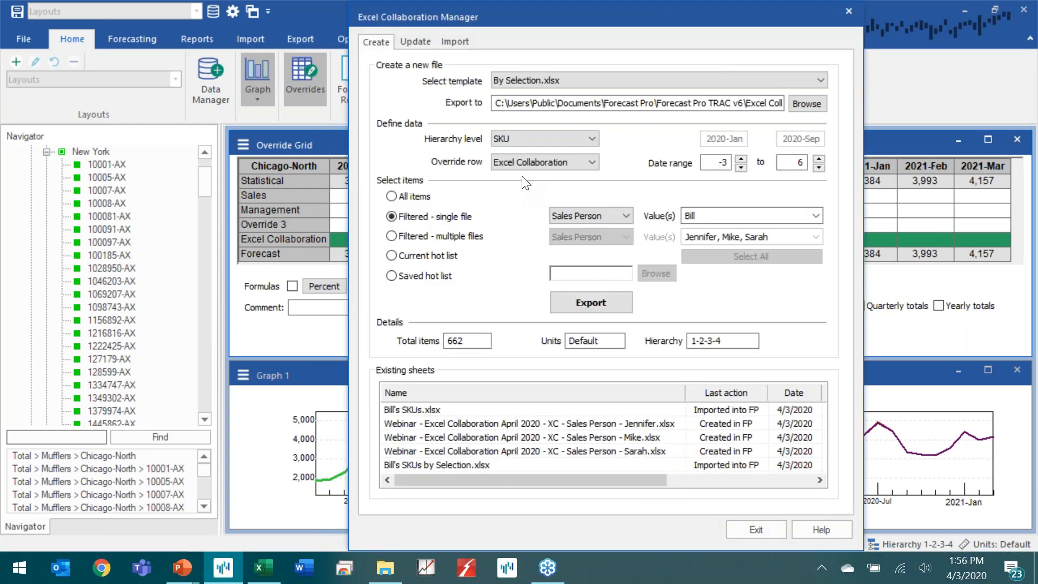
pyautogui.click(448, 254)
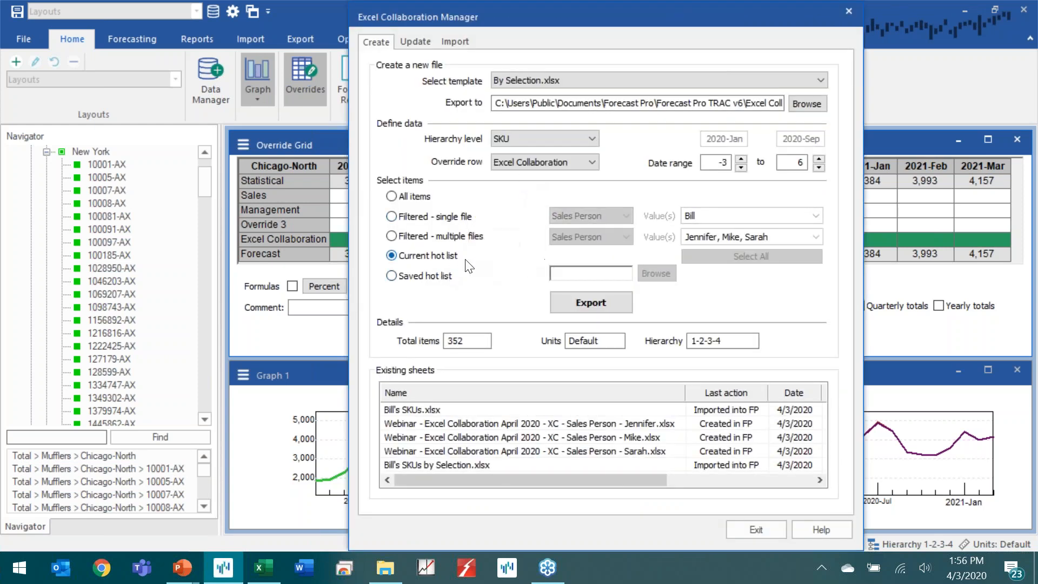
pyautogui.click(591, 302)
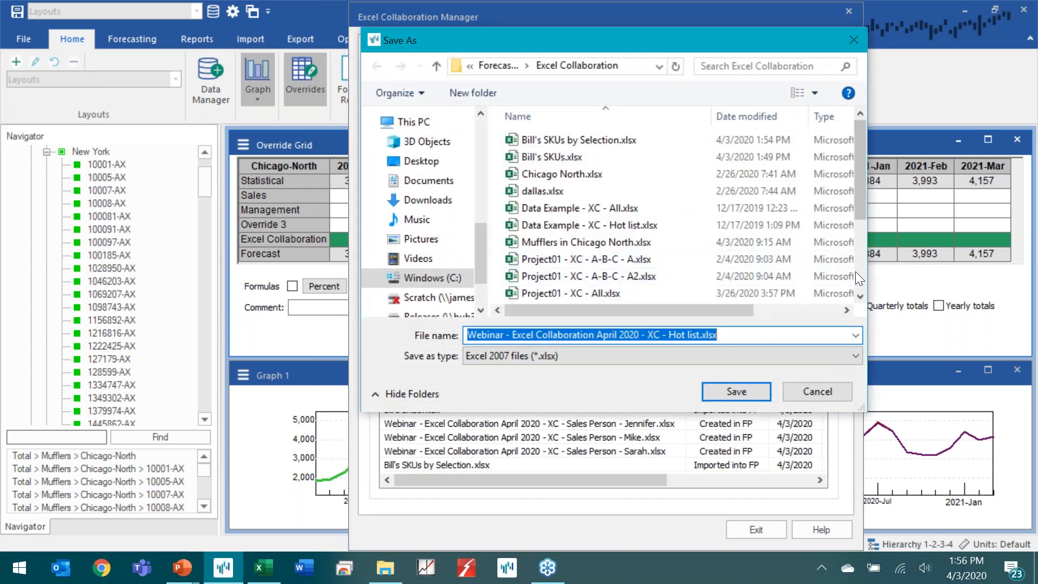
pyautogui.write('Muf')
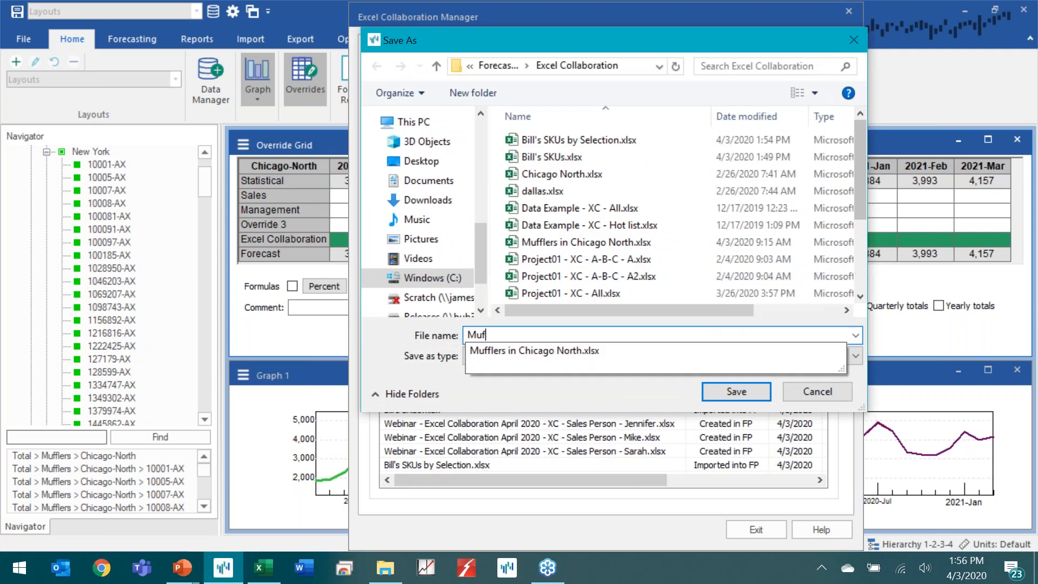
pyautogui.write('flers in Chicago and New Y')
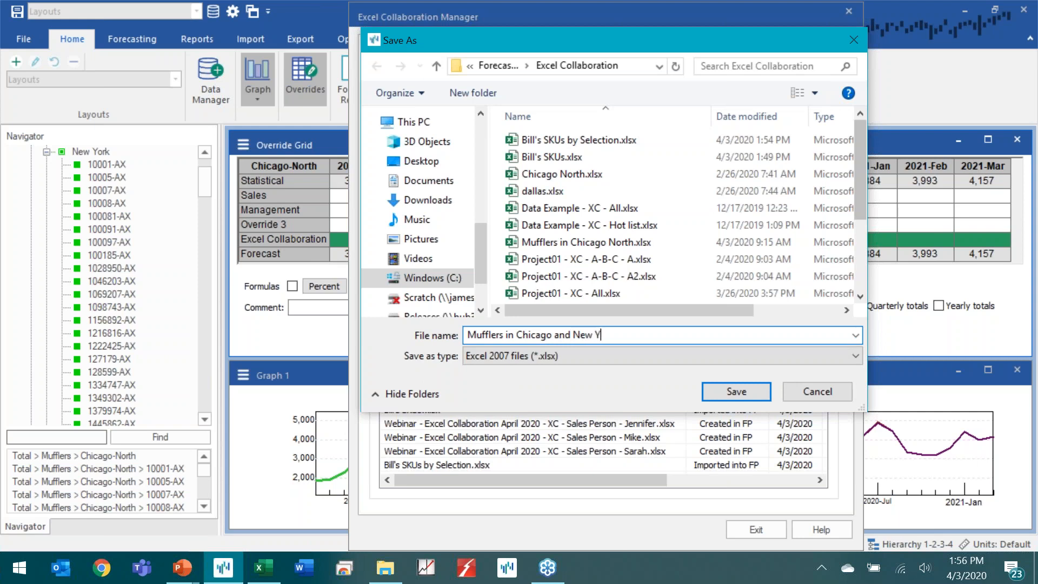
pyautogui.press('Return')
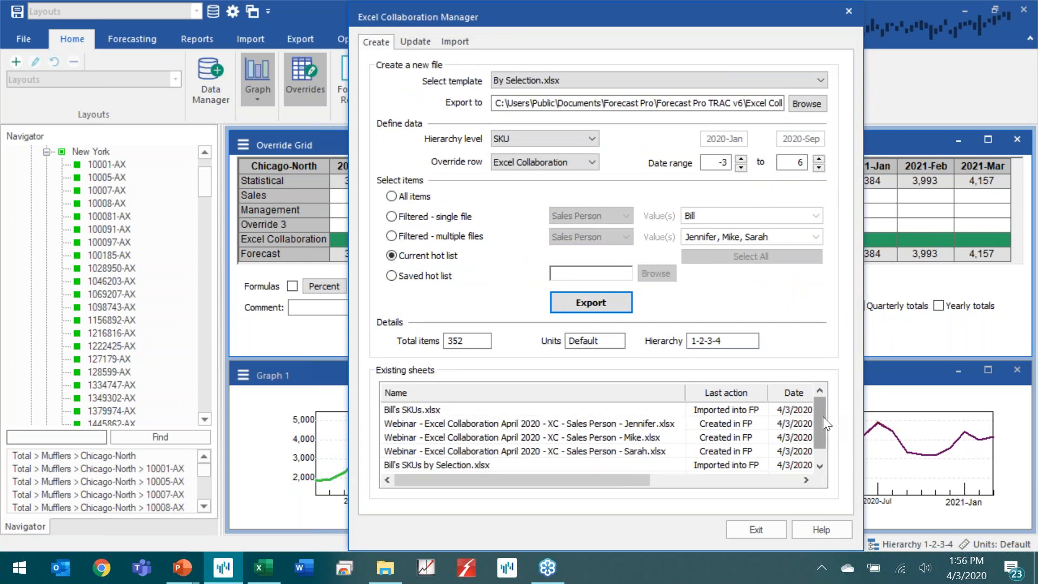
pyautogui.scroll(-1, 823, 417)
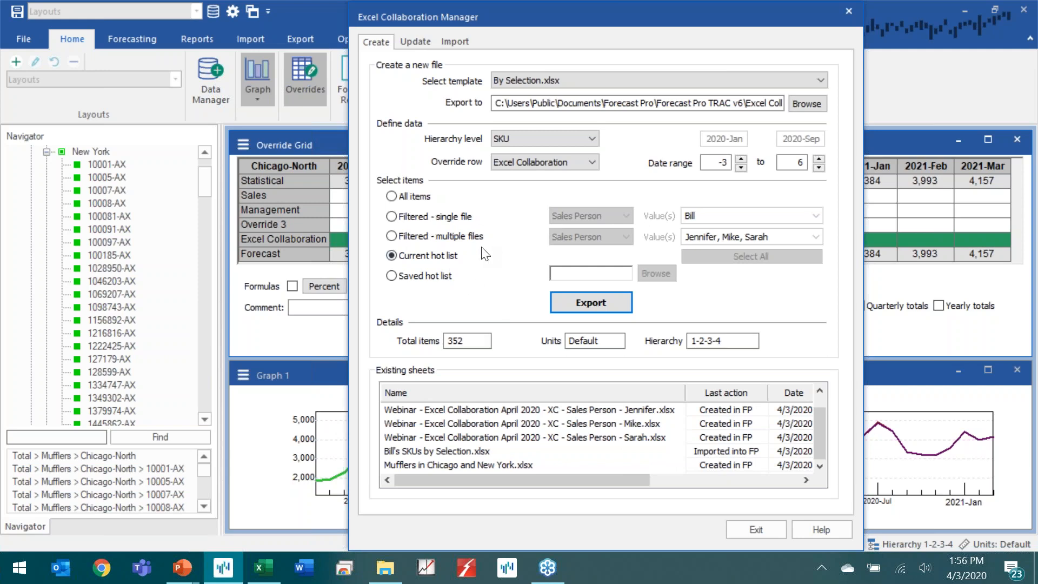
# Step: Choose hotlist 1.xlsx as the saved hot list of items, and close the Excel Collaboration Manager without exporting
pyautogui.moveTo(483, 247)
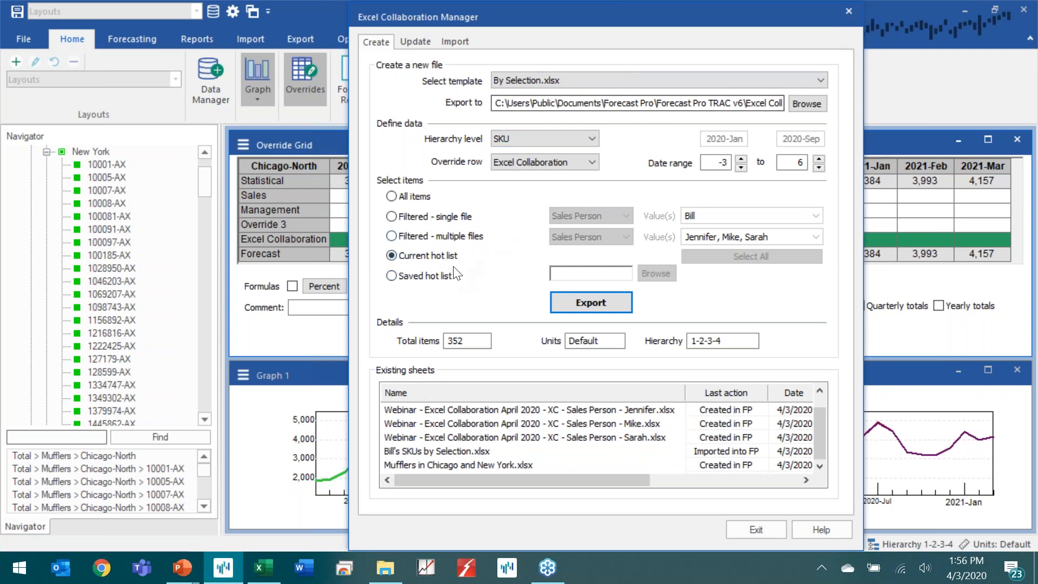
pyautogui.click(439, 278)
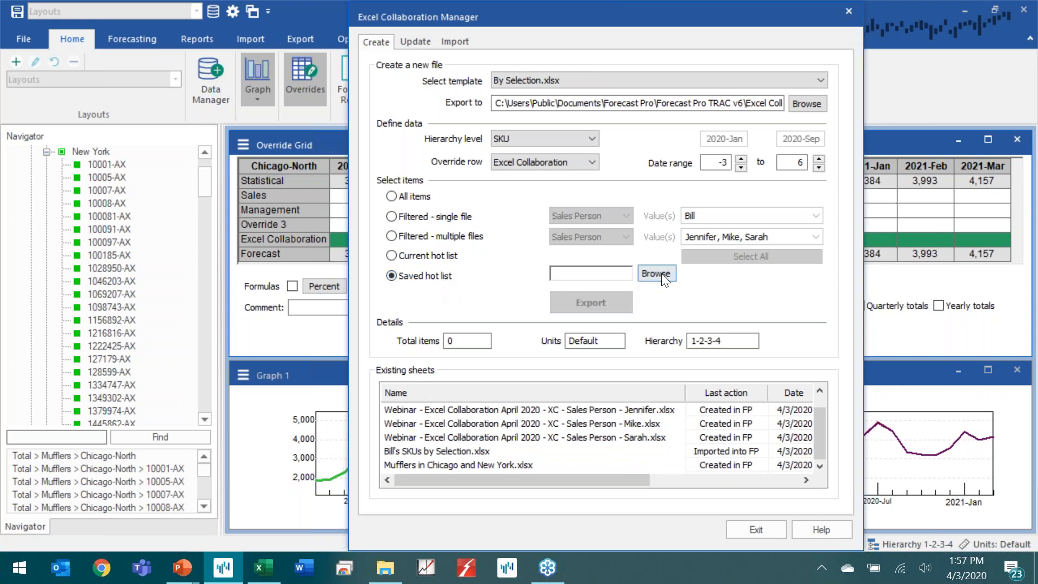
pyautogui.click(655, 274)
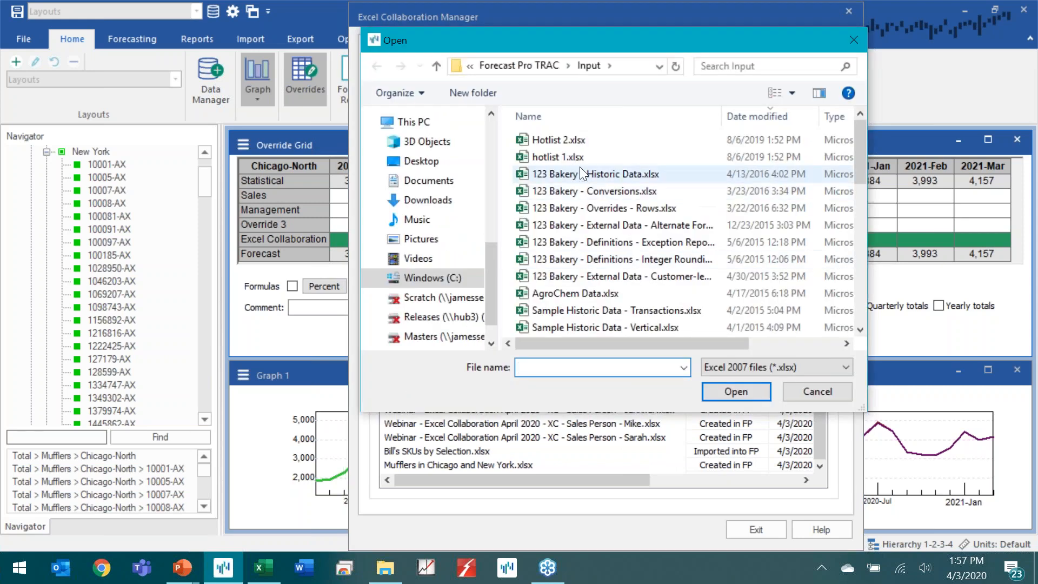
pyautogui.click(570, 158)
pyautogui.click(721, 393)
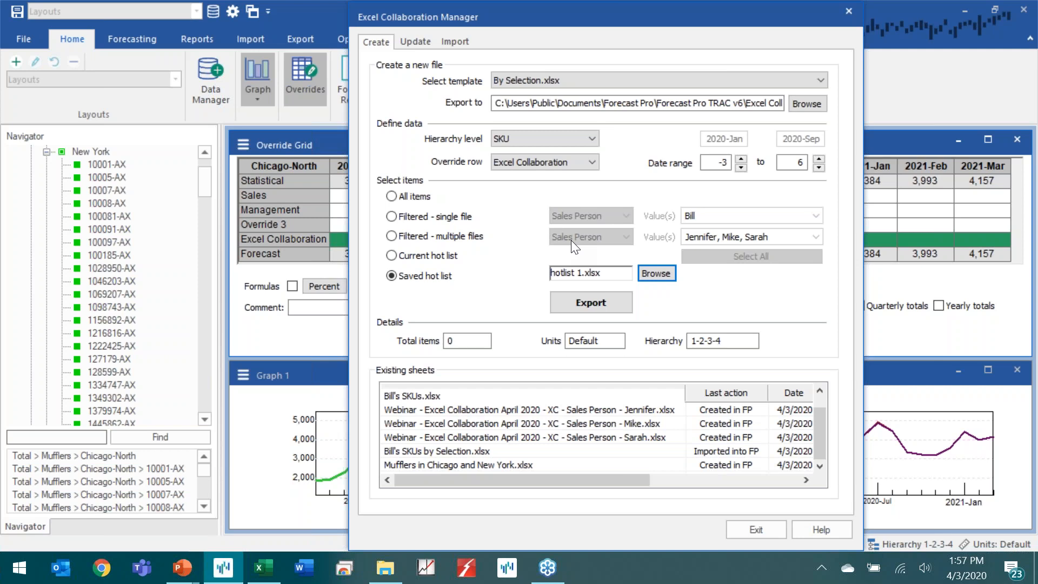
pyautogui.click(846, 12)
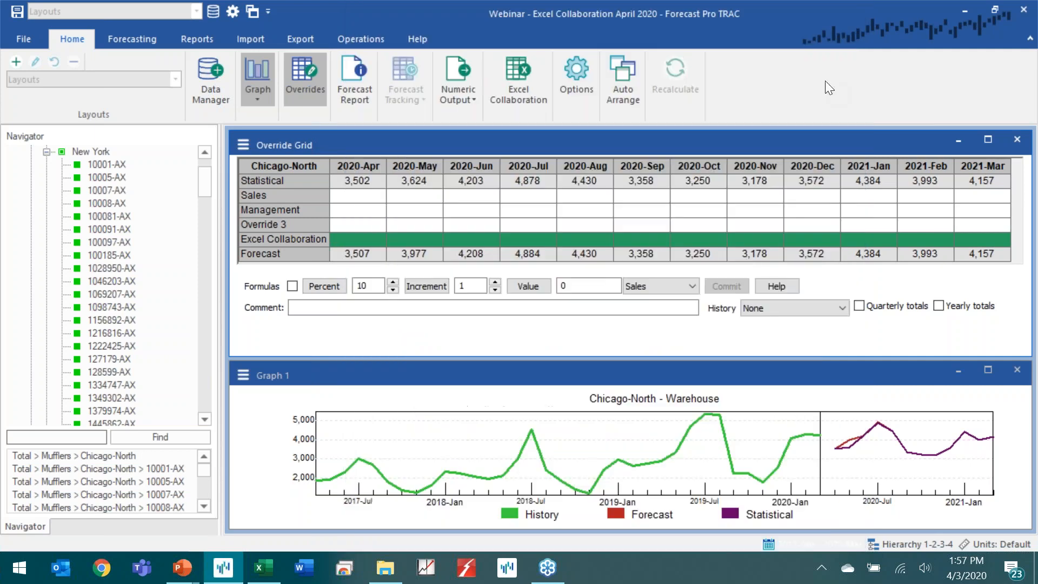